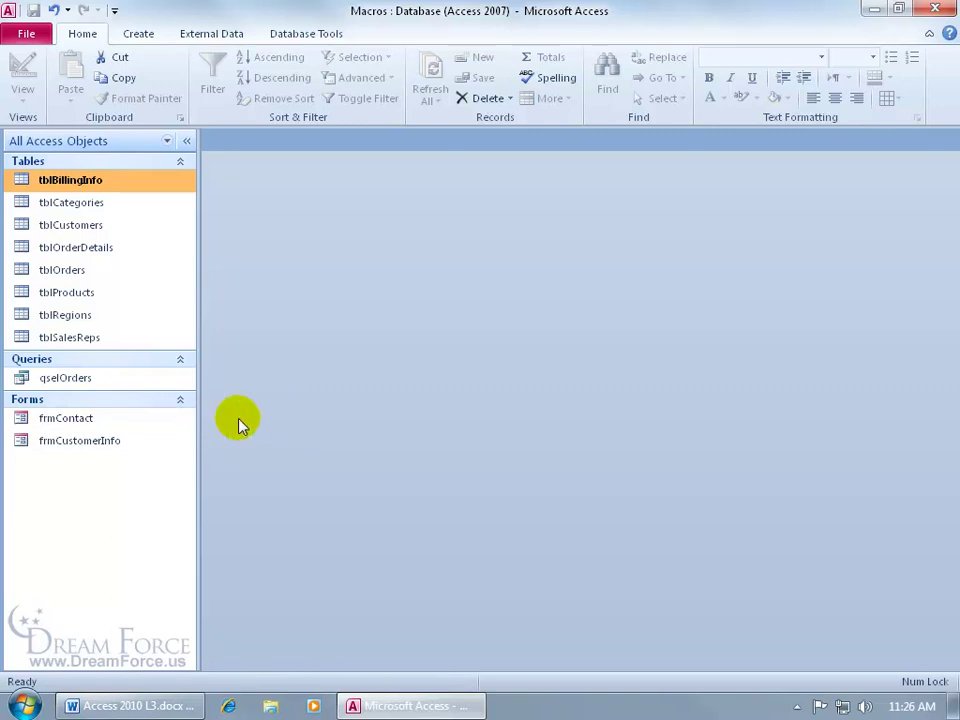
Step: Create a new blank macro in the Macros database
{"action": "left_click", "coordinate": [138, 34]}
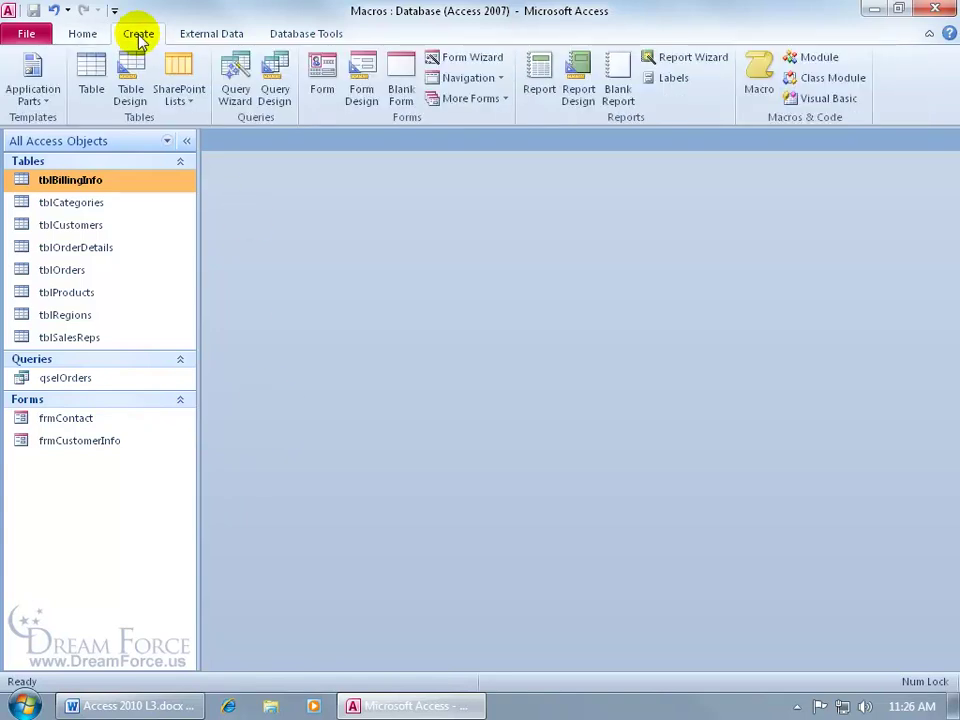
{"action": "left_click", "coordinate": [759, 78]}
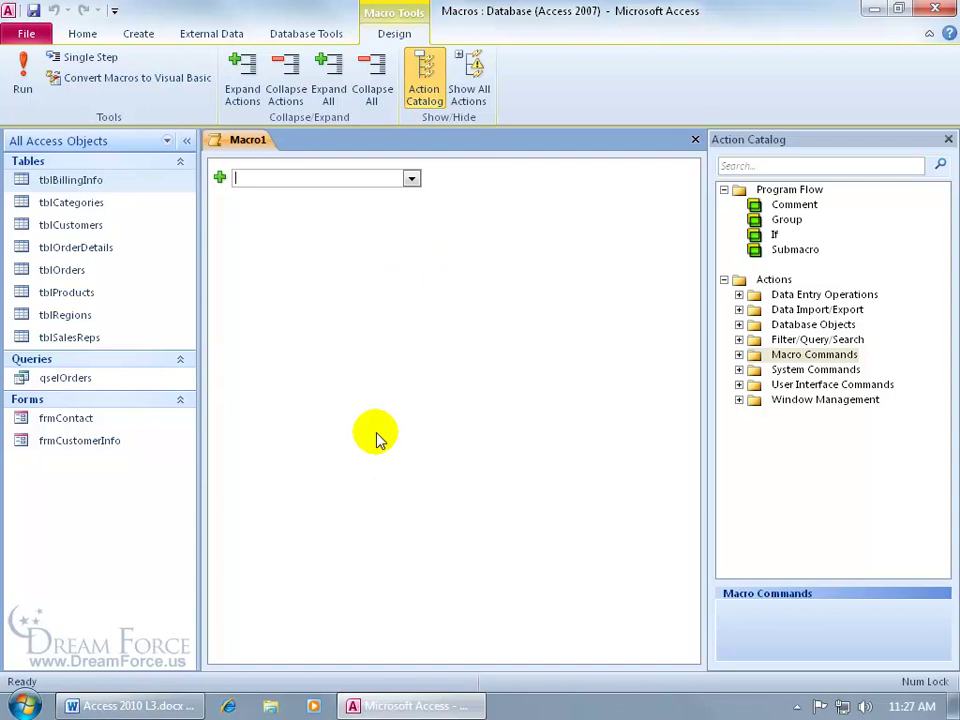
Step: Open the tblBillingInfo table in Design View to examine its field definitions, and close it
{"action": "right_click", "coordinate": [103, 184]}
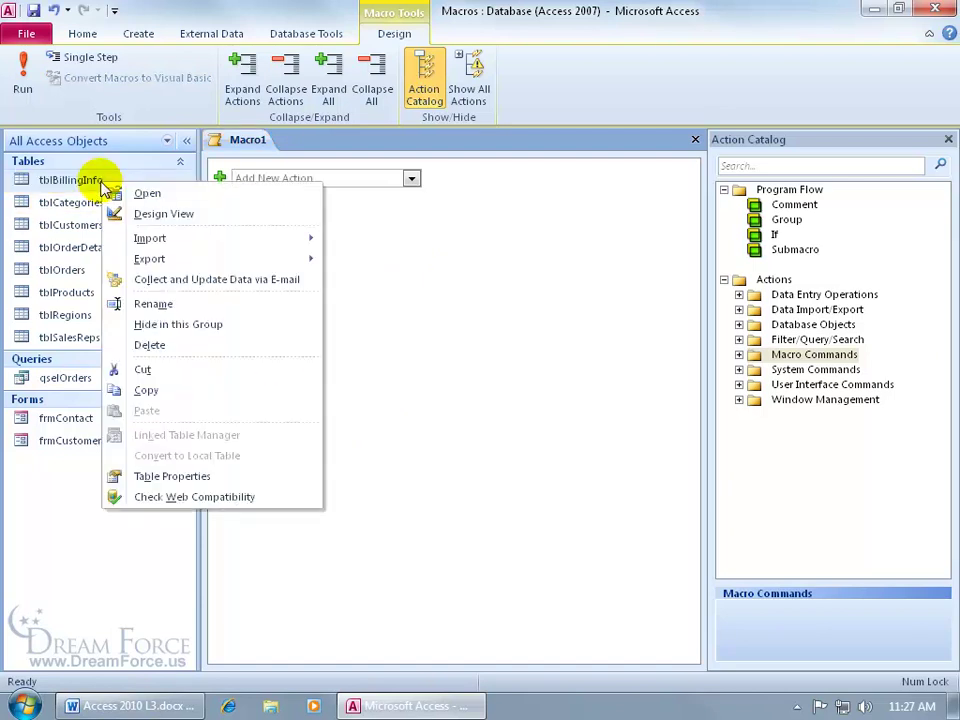
{"action": "left_click", "coordinate": [135, 213]}
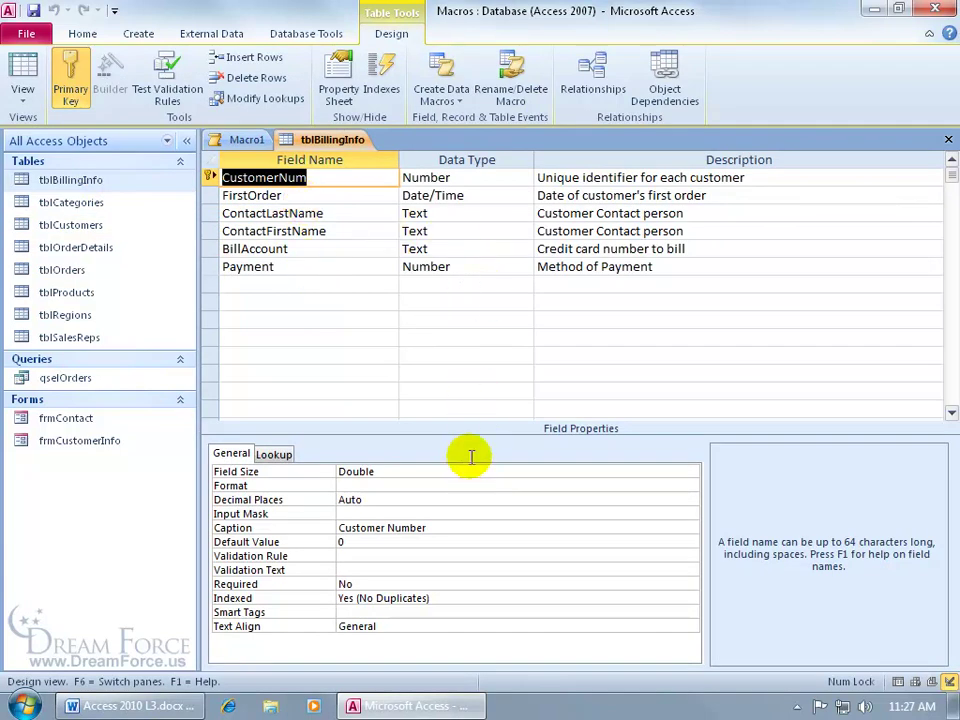
{"action": "left_click", "coordinate": [948, 140]}
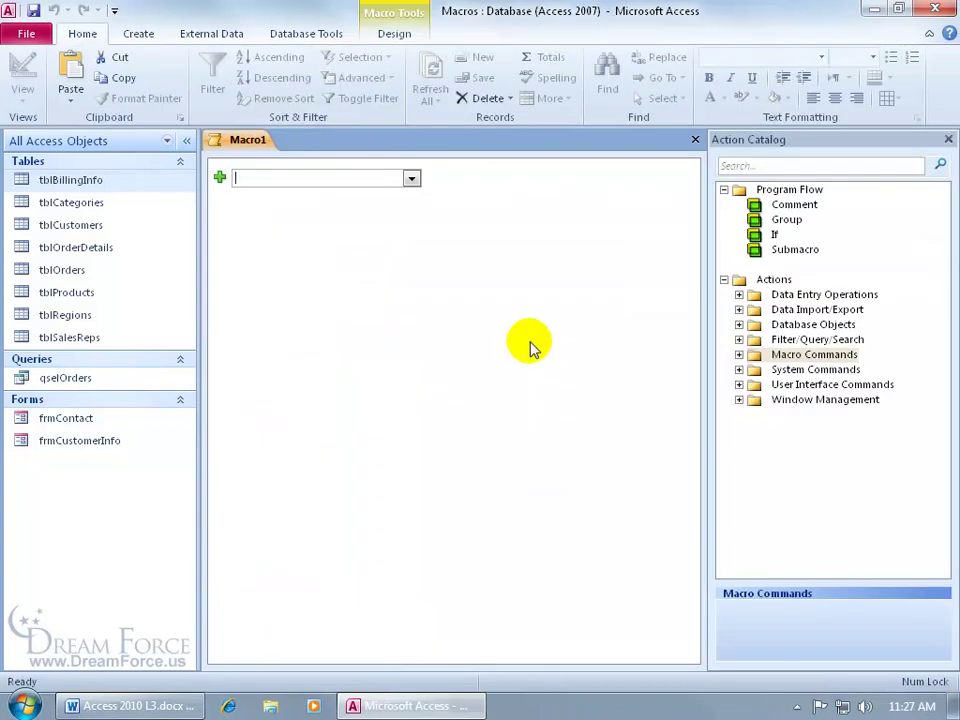
Step: Look through the macro's list of available actions and the Data Import/Export category of the Action Catalog
{"action": "left_click", "coordinate": [411, 185]}
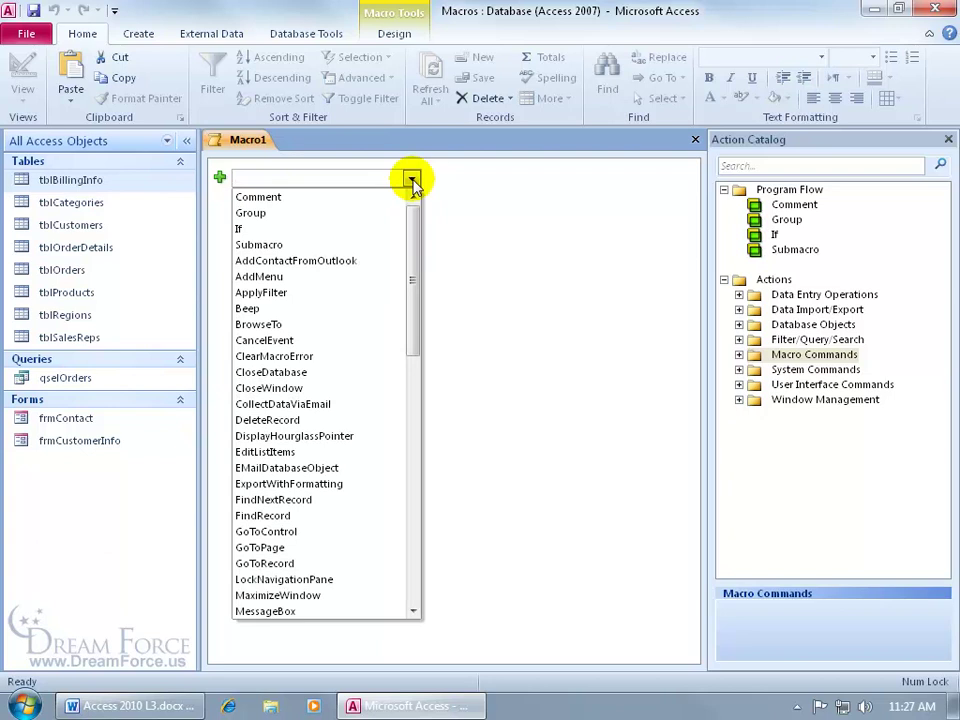
{"action": "left_click", "coordinate": [450, 187]}
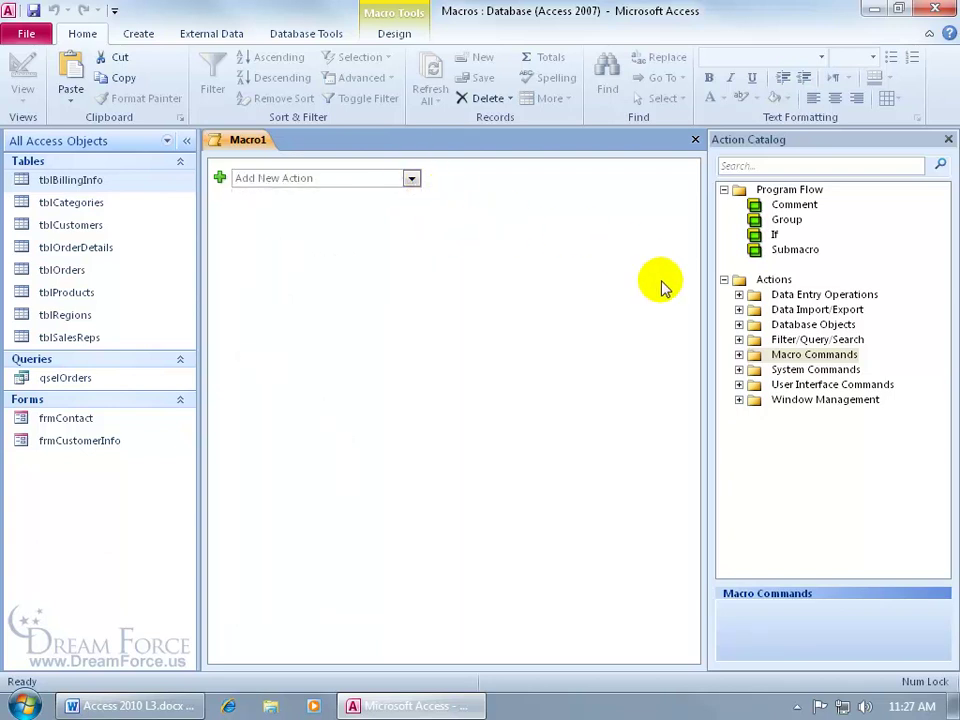
{"action": "left_click", "coordinate": [739, 309]}
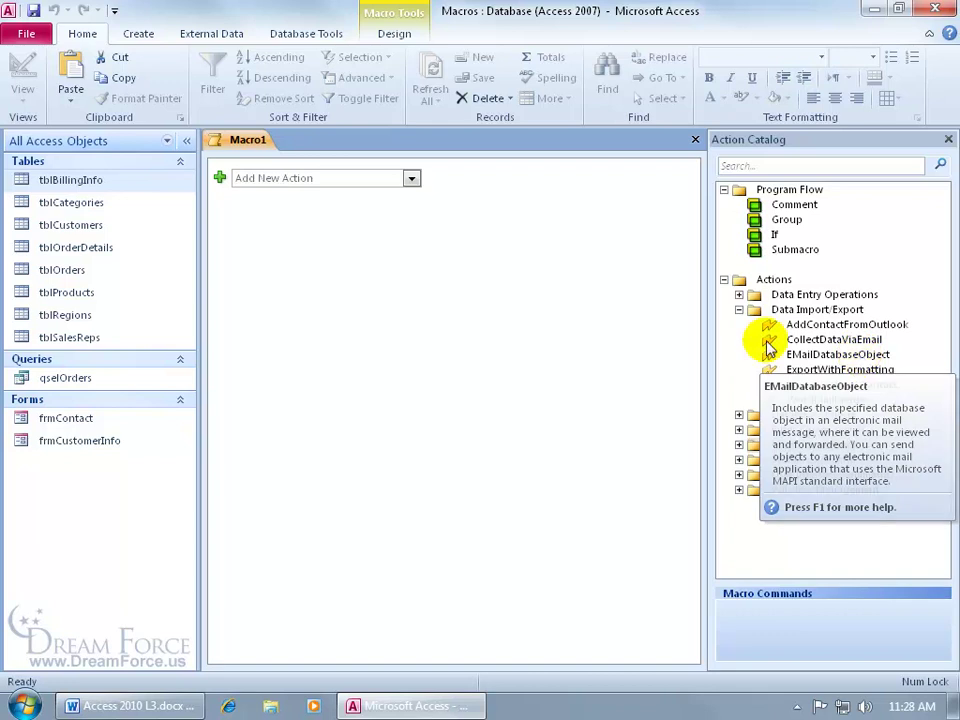
Step: Try to add the Echo action to the new macro by entering its name
{"action": "left_click", "coordinate": [410, 180]}
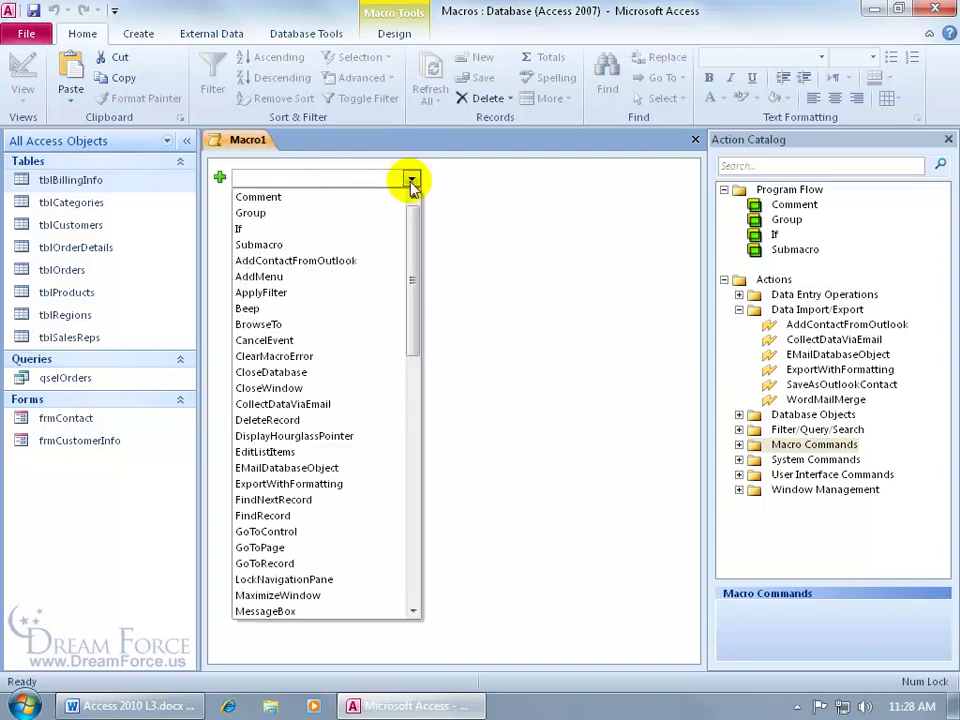
{"action": "type", "text": "Ec"}
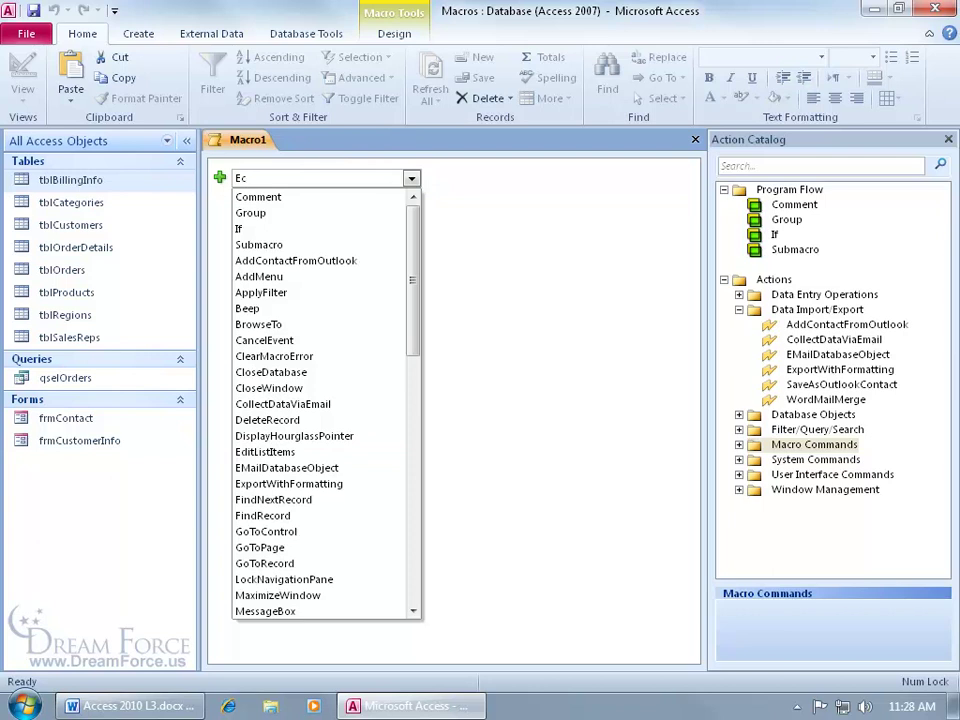
{"action": "left_click", "coordinate": [411, 180]}
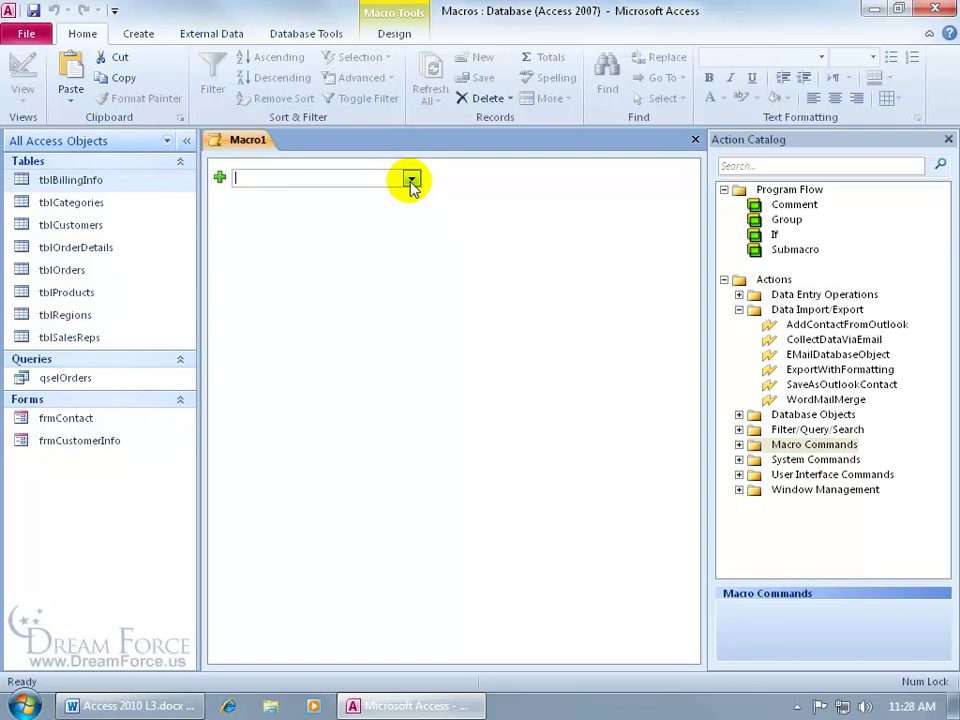
Step: Turn on Show All Actions for the macro so the restricted actions are also offered
{"action": "left_click", "coordinate": [394, 34]}
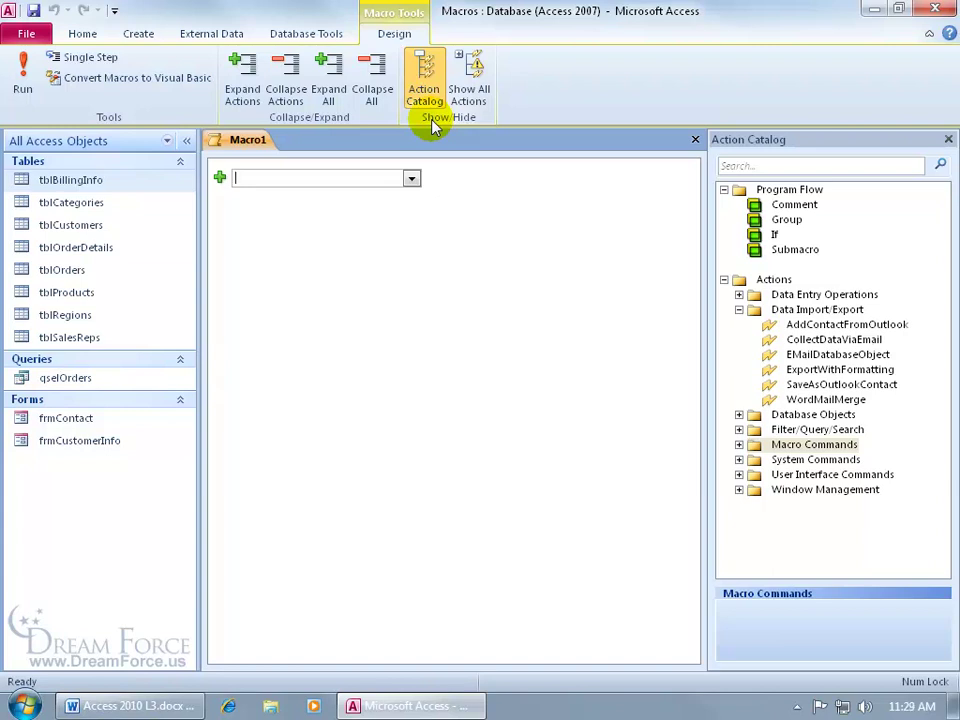
{"action": "left_click", "coordinate": [478, 86]}
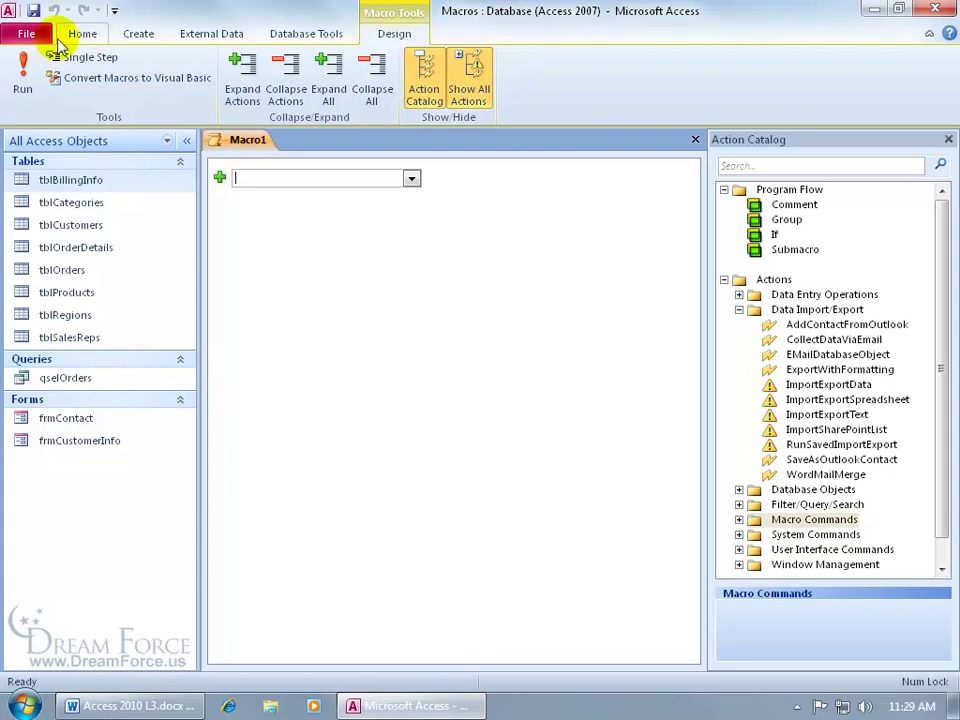
Step: Examine the Macro Settings in the Trust Center of the Access options, and close both dialogs
{"action": "left_click", "coordinate": [26, 33]}
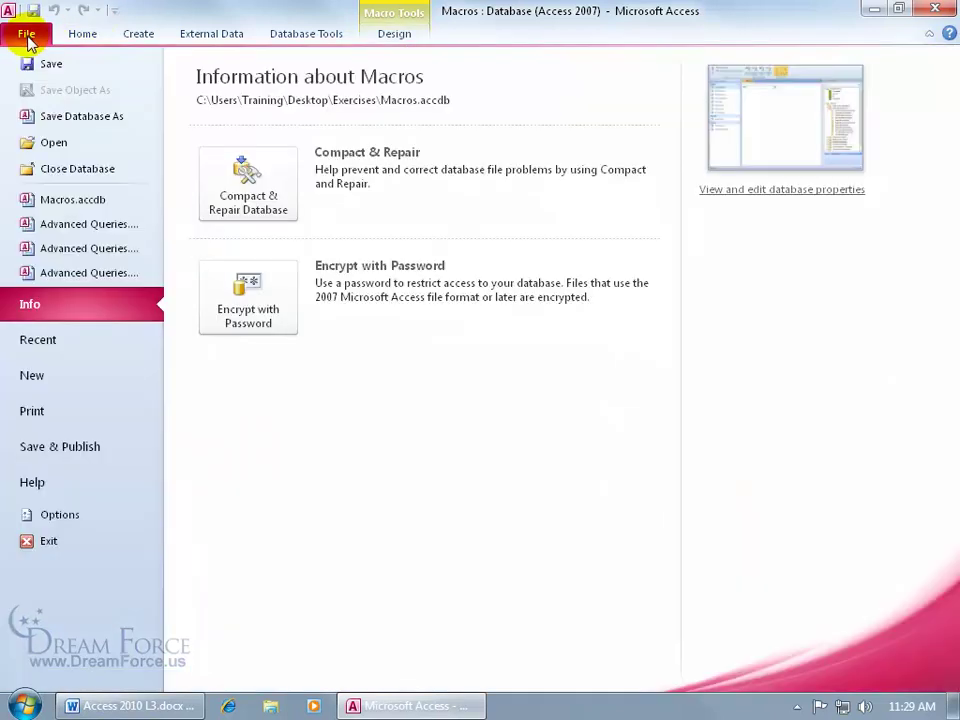
{"action": "left_click", "coordinate": [66, 514]}
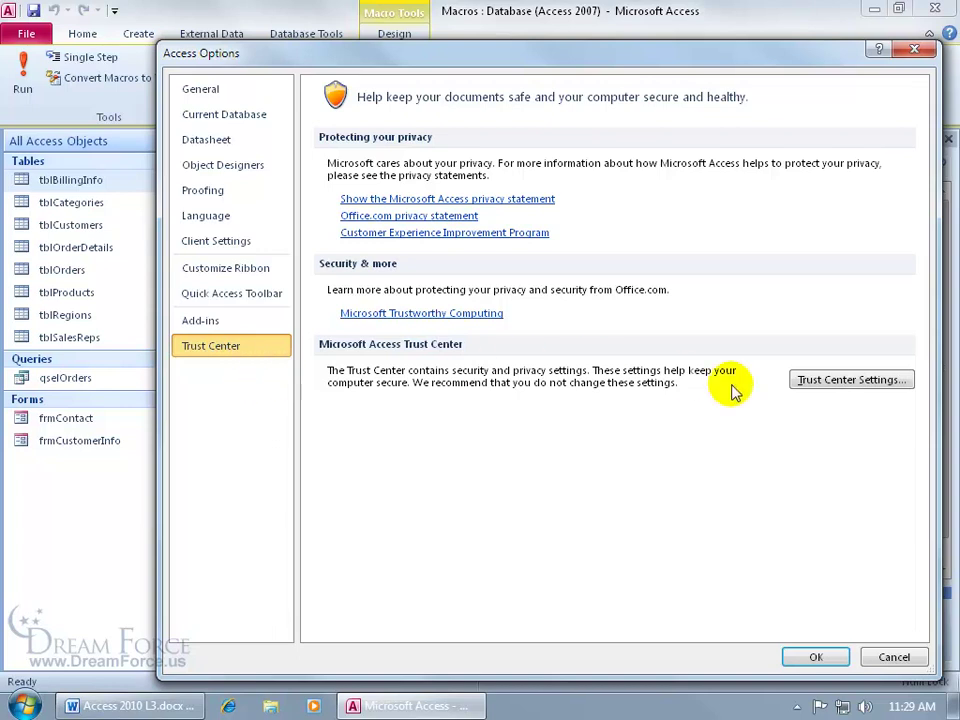
{"action": "left_click", "coordinate": [830, 381]}
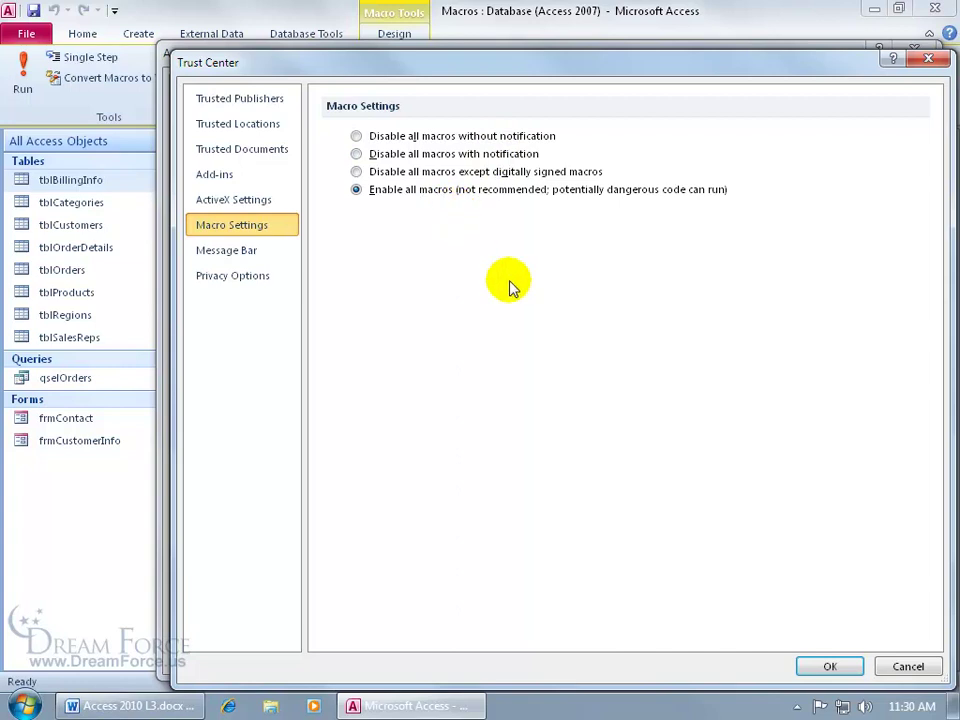
{"action": "left_click", "coordinate": [812, 669]}
{"action": "left_click", "coordinate": [812, 658]}
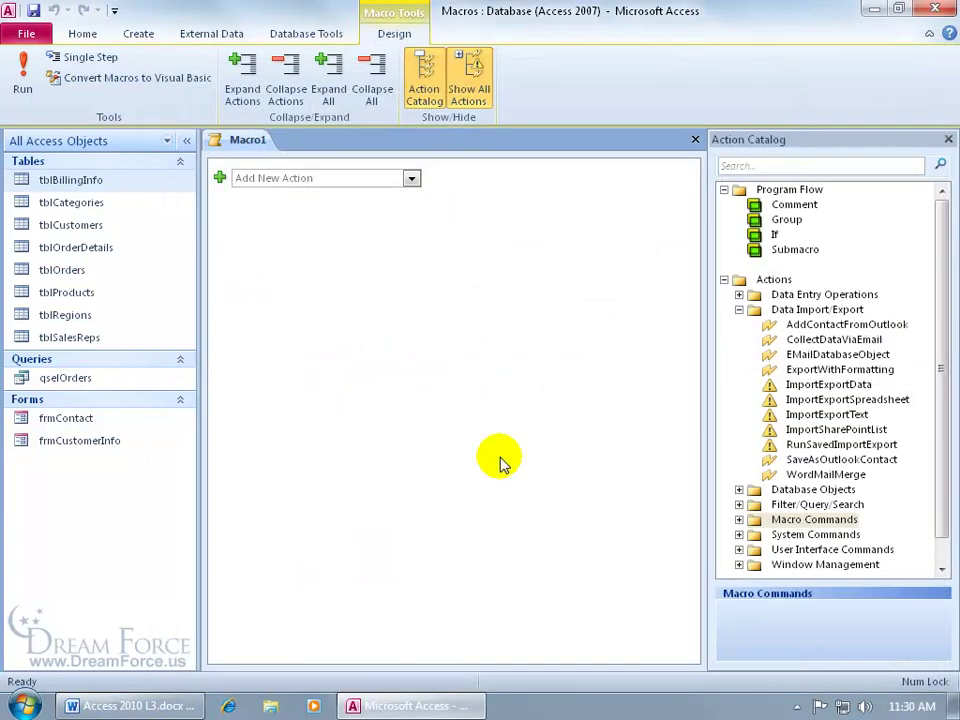
Step: Add an Echo action to the macro with Echo On set to No, and delete it again
{"action": "left_click", "coordinate": [411, 180]}
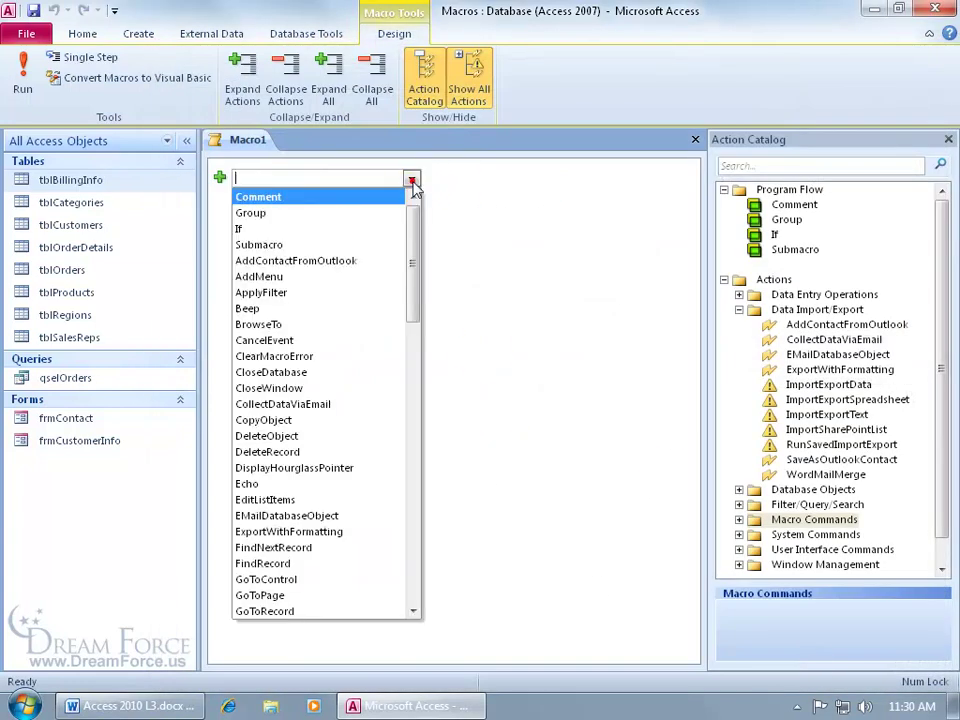
{"action": "type", "text": "e"}
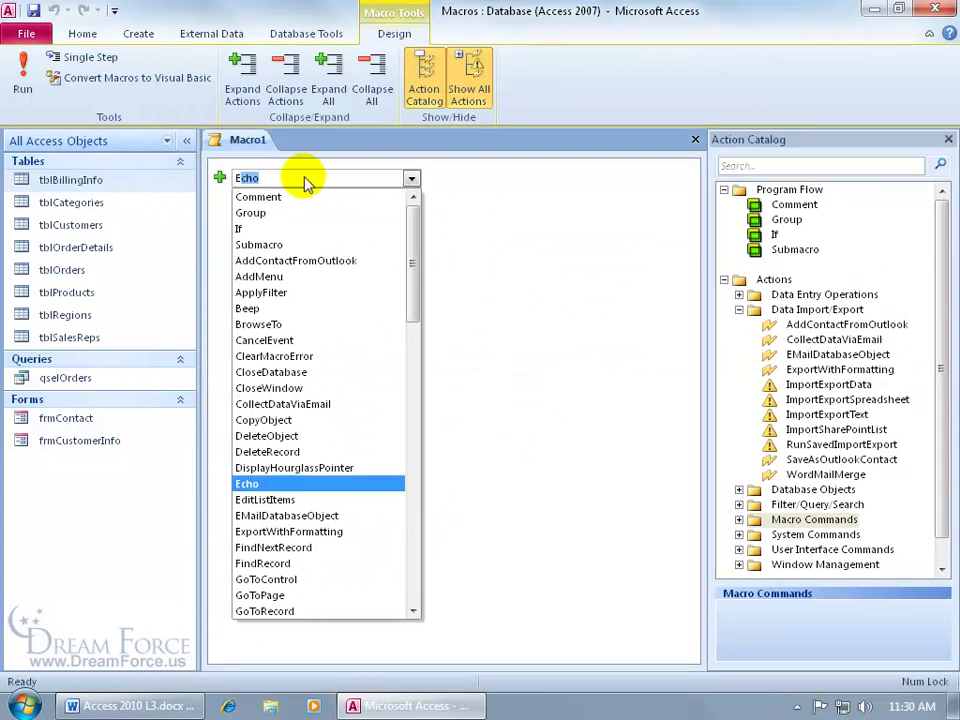
{"action": "key", "text": "Return"}
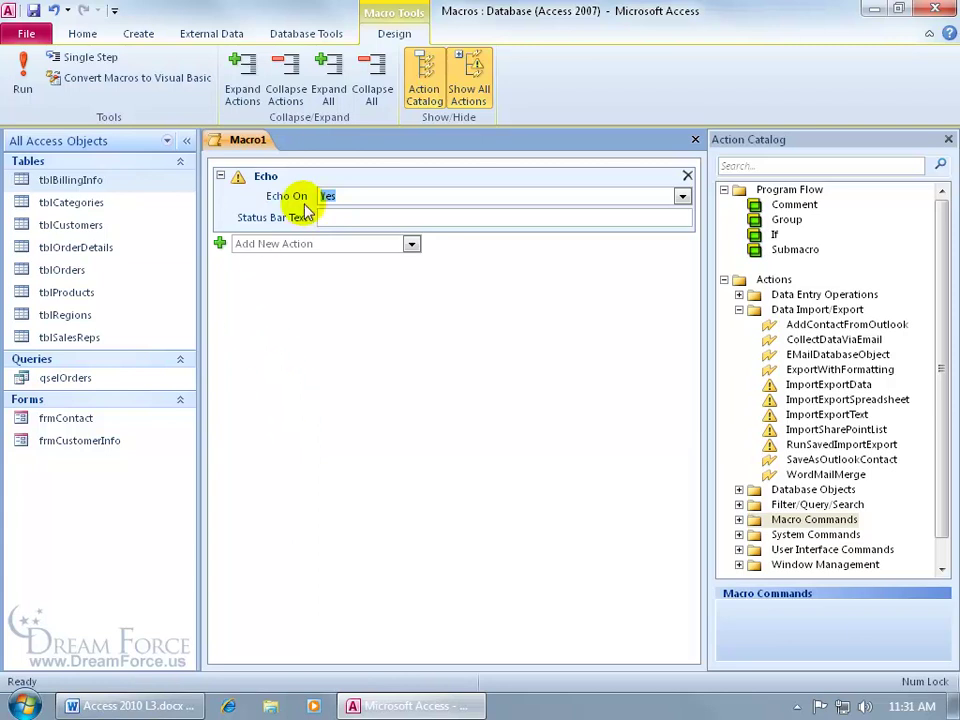
{"action": "left_click", "coordinate": [681, 196]}
{"action": "left_click", "coordinate": [656, 232]}
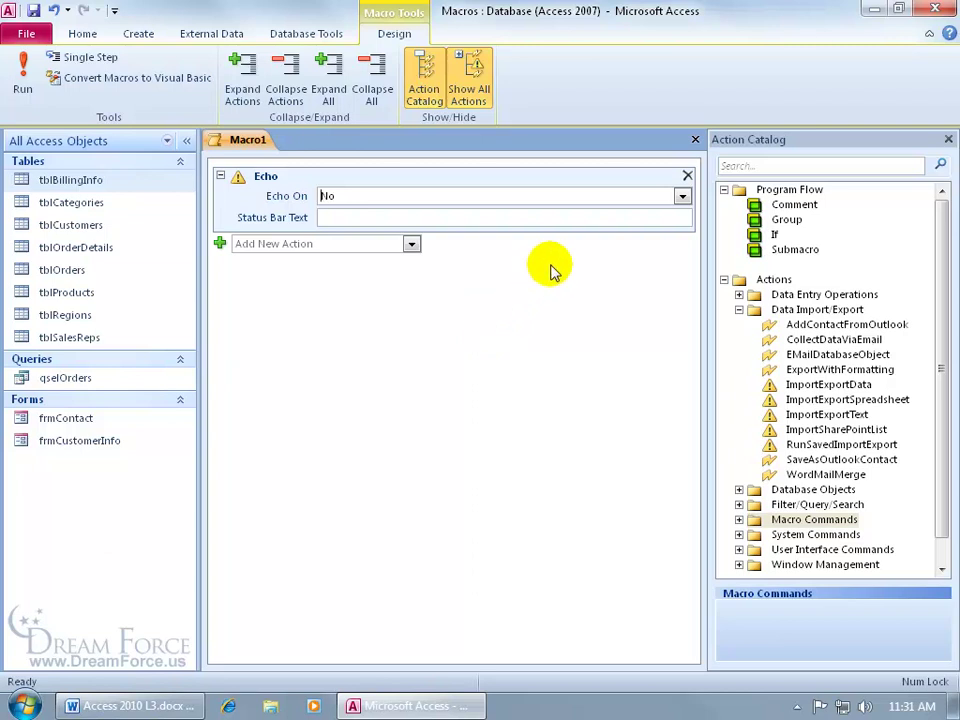
{"action": "left_click", "coordinate": [687, 176]}
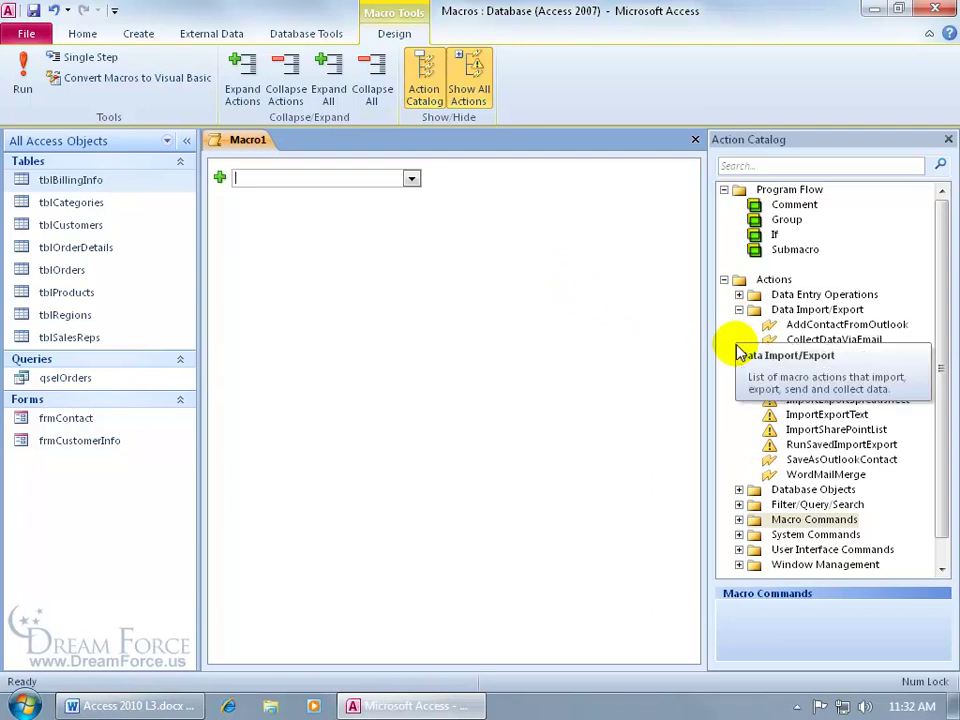
Step: Add the Echo action twice from the Macro Commands category of the Action Catalog, deleting it from the macro each time
{"action": "left_click", "coordinate": [739, 309]}
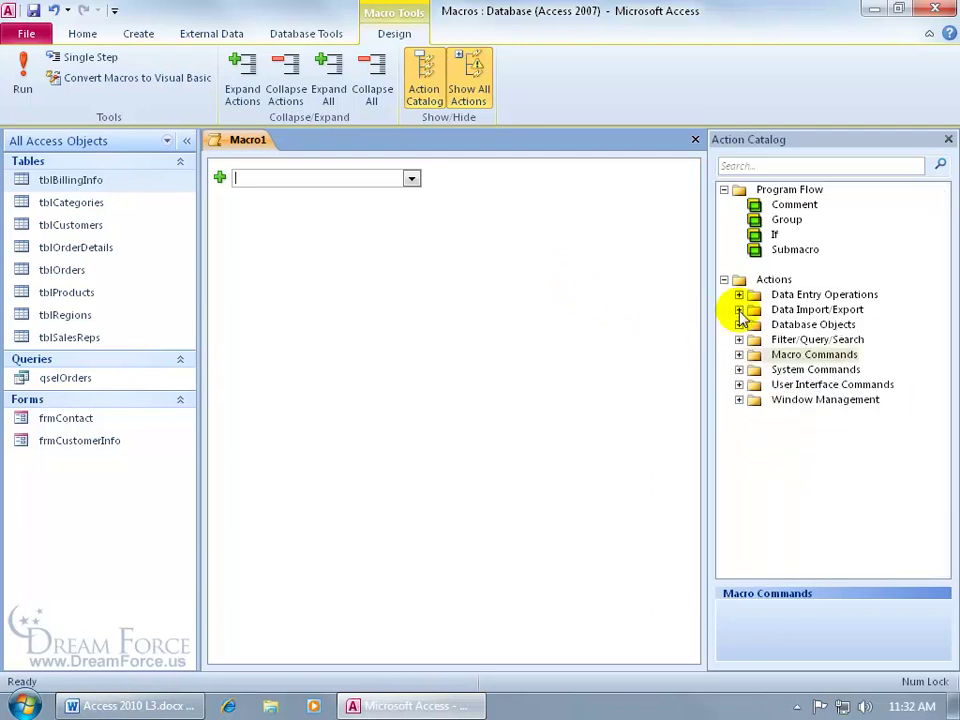
{"action": "left_click", "coordinate": [739, 355]}
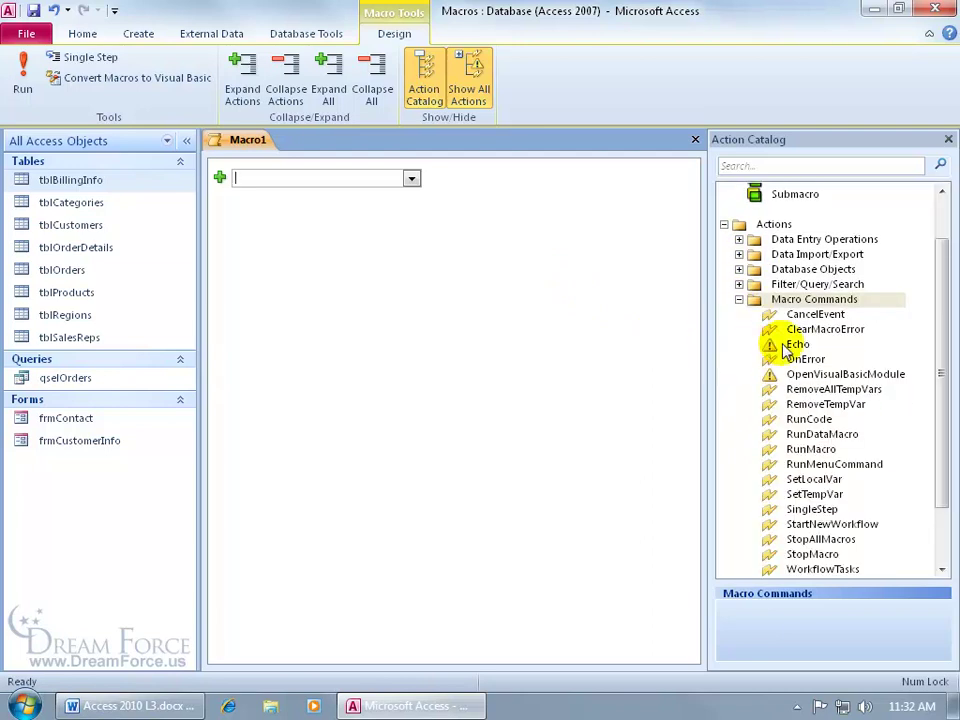
{"action": "left_click", "coordinate": [786, 345]}
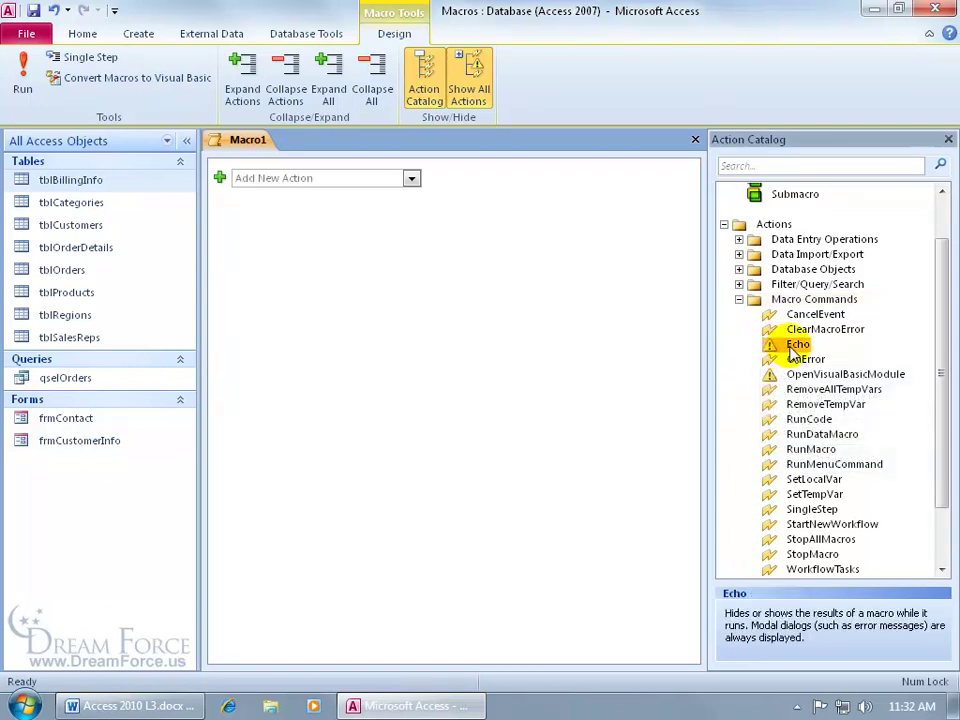
{"action": "left_click_drag", "start_coordinate": [795, 348], "coordinate": [530, 345]}
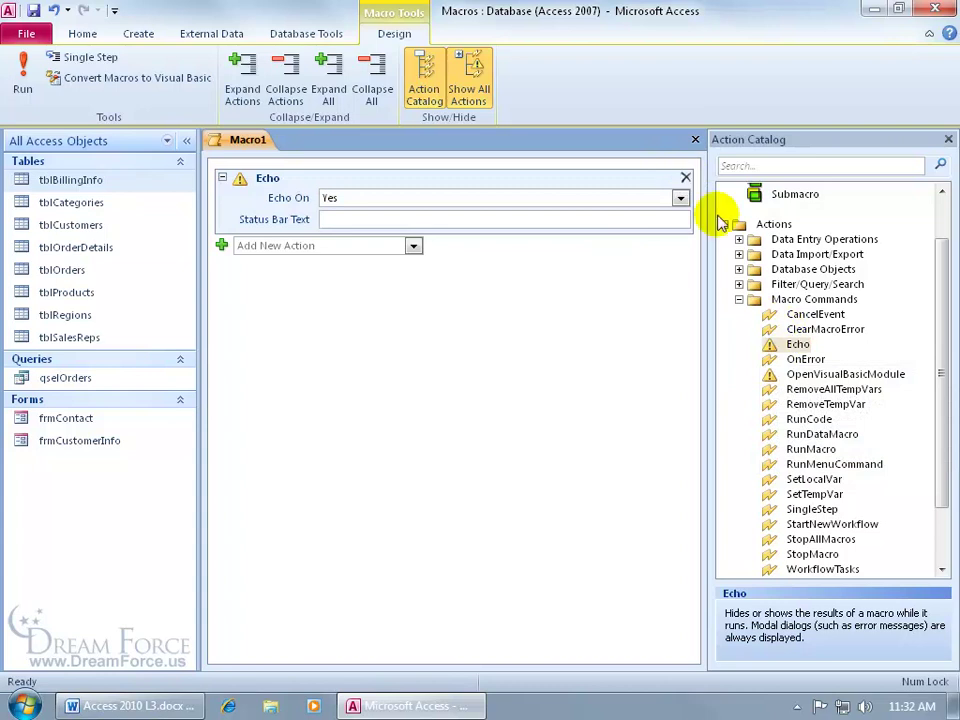
{"action": "left_click", "coordinate": [686, 180]}
{"action": "double_click", "coordinate": [794, 344]}
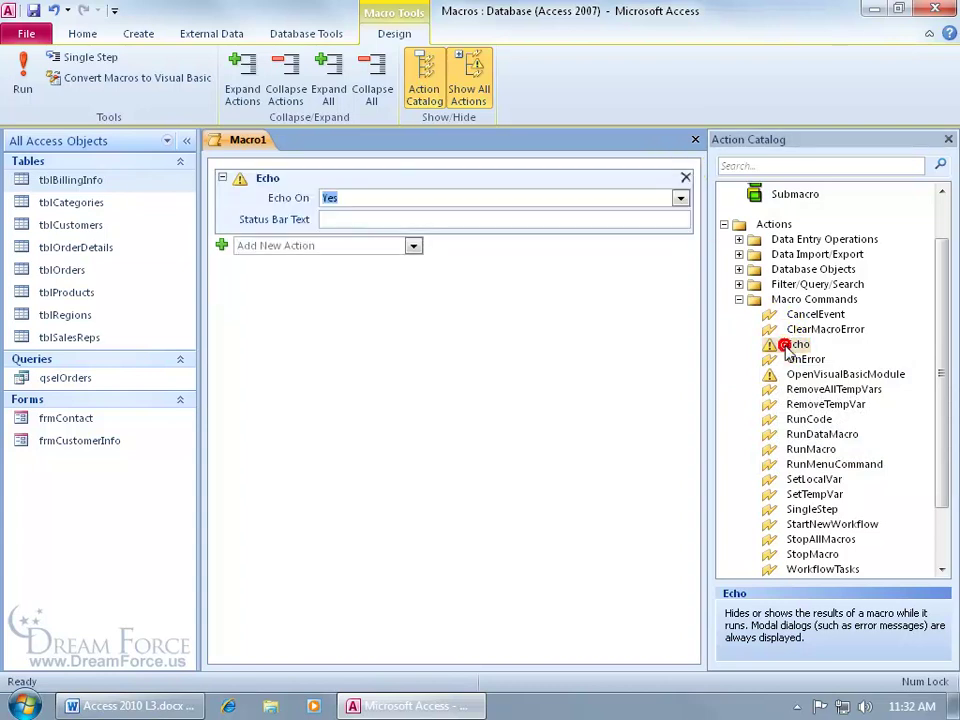
{"action": "left_click", "coordinate": [686, 177]}
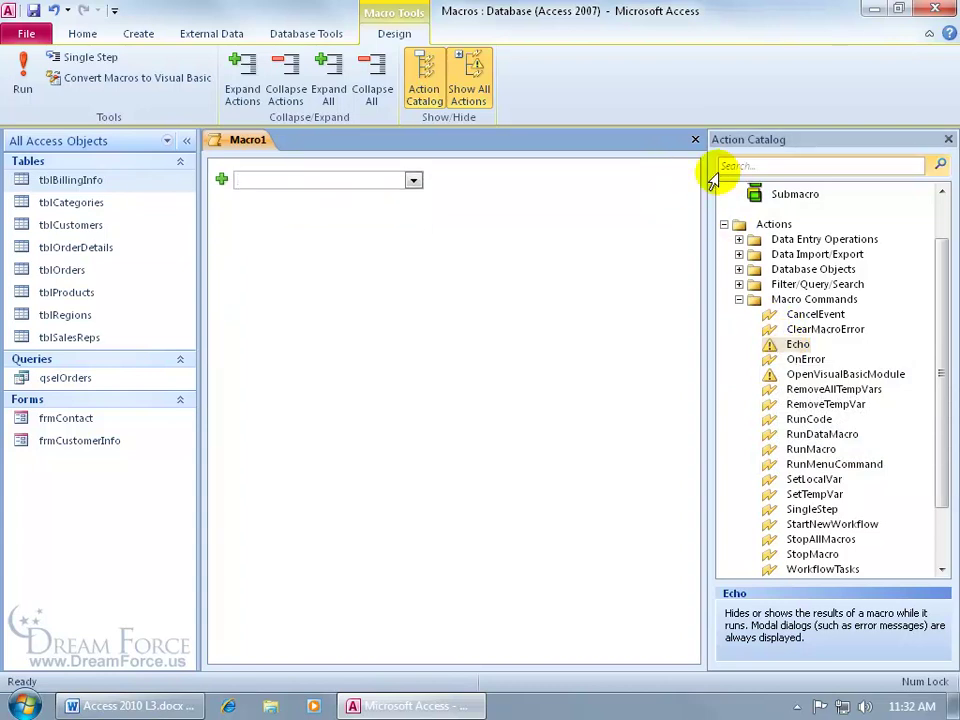
Step: Search the Action Catalog for "ech", add Echo to the macro, and reset the catalog with Macro Commands collapsed
{"action": "left_click", "coordinate": [748, 165]}
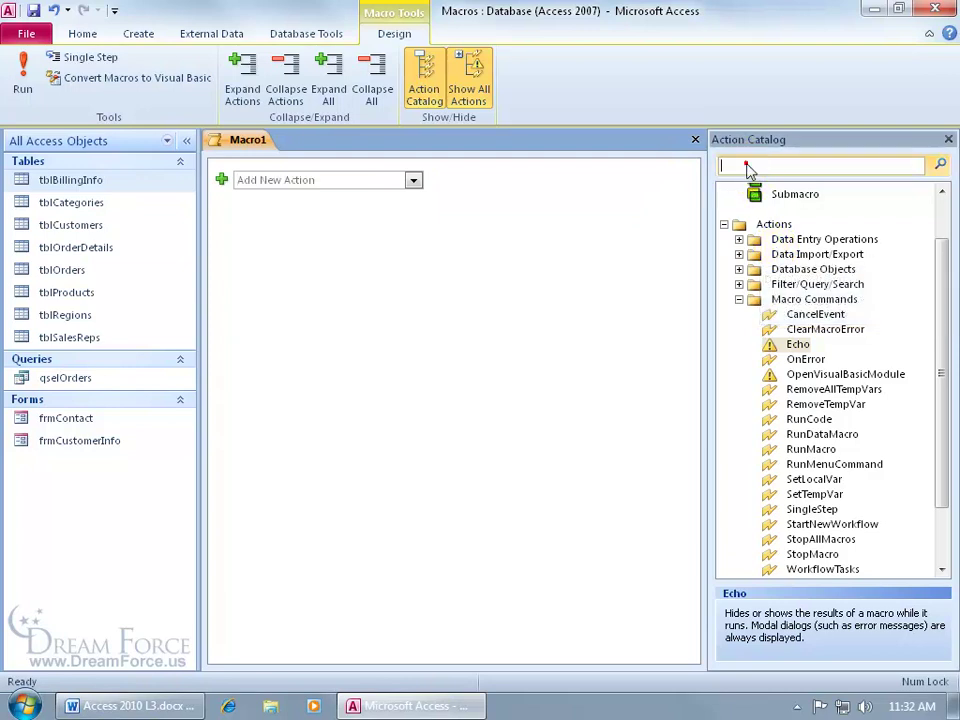
{"action": "type", "text": "ech"}
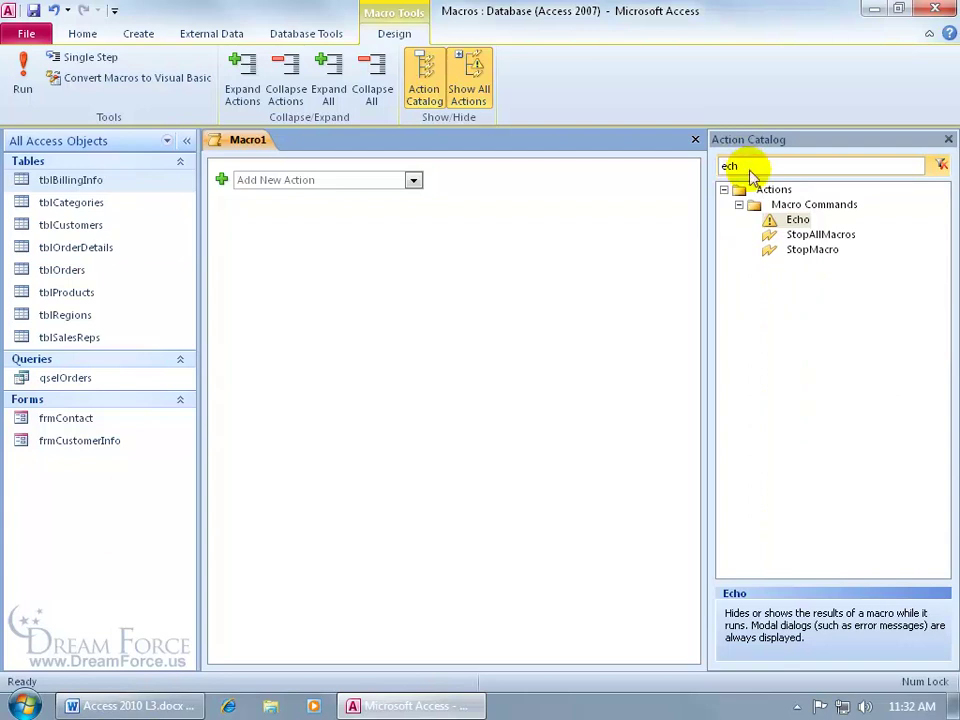
{"action": "double_click", "coordinate": [771, 223]}
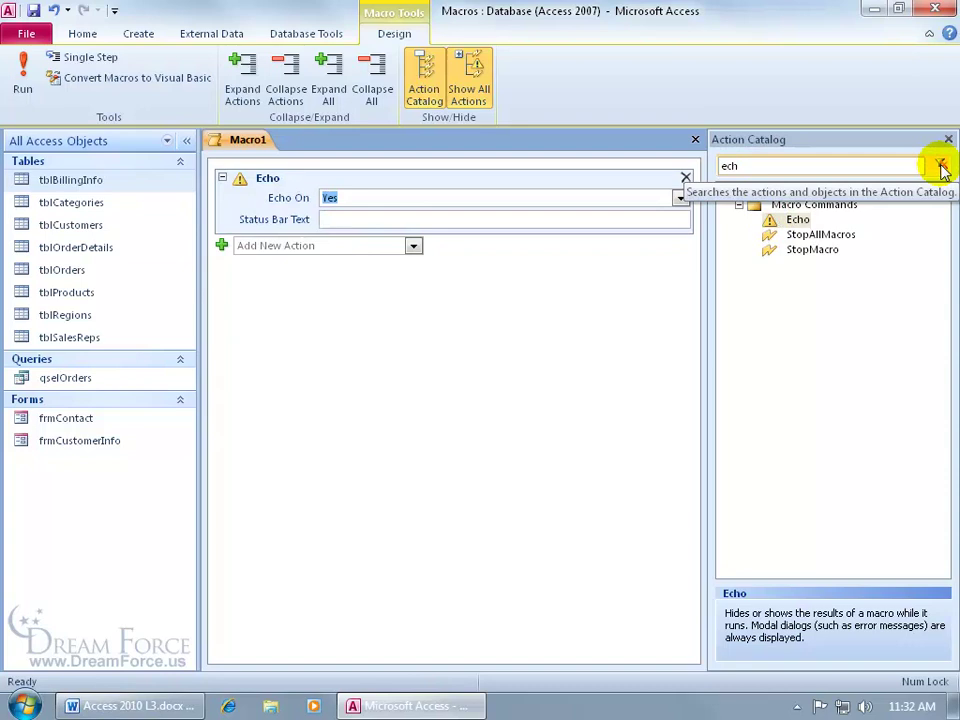
{"action": "left_click", "coordinate": [941, 166]}
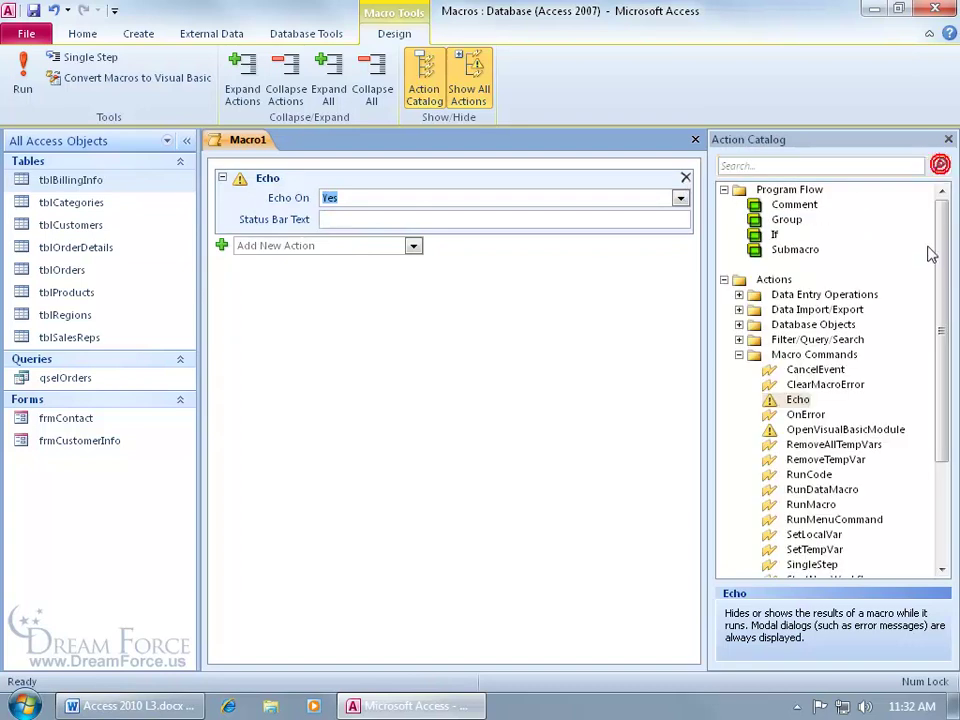
{"action": "left_click", "coordinate": [738, 356]}
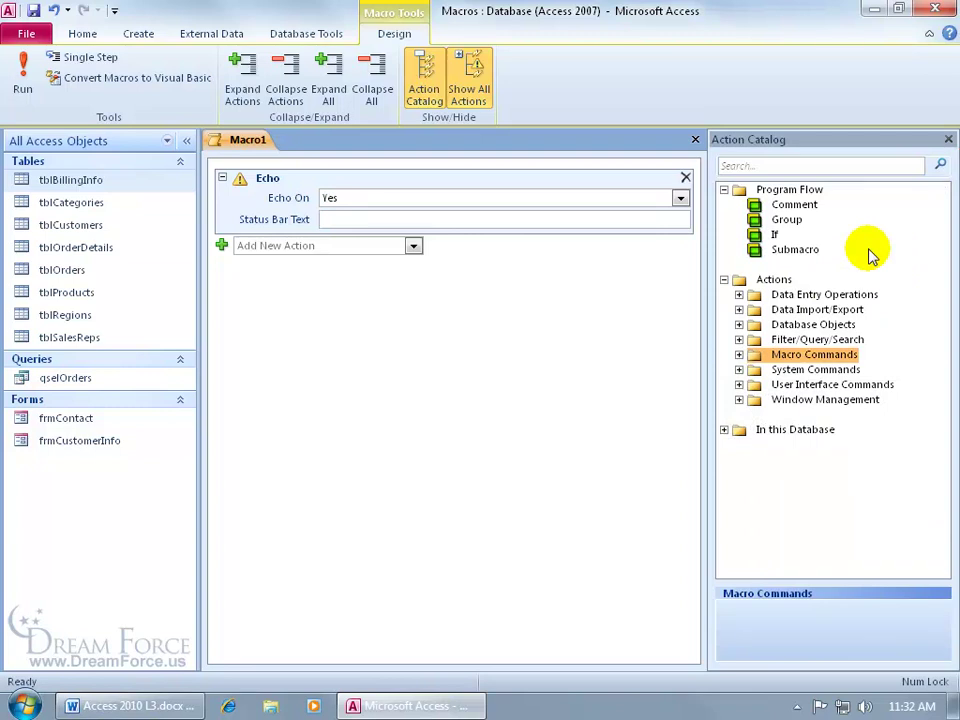
Step: Hide the Action Catalog and display it again
{"action": "left_click", "coordinate": [947, 139]}
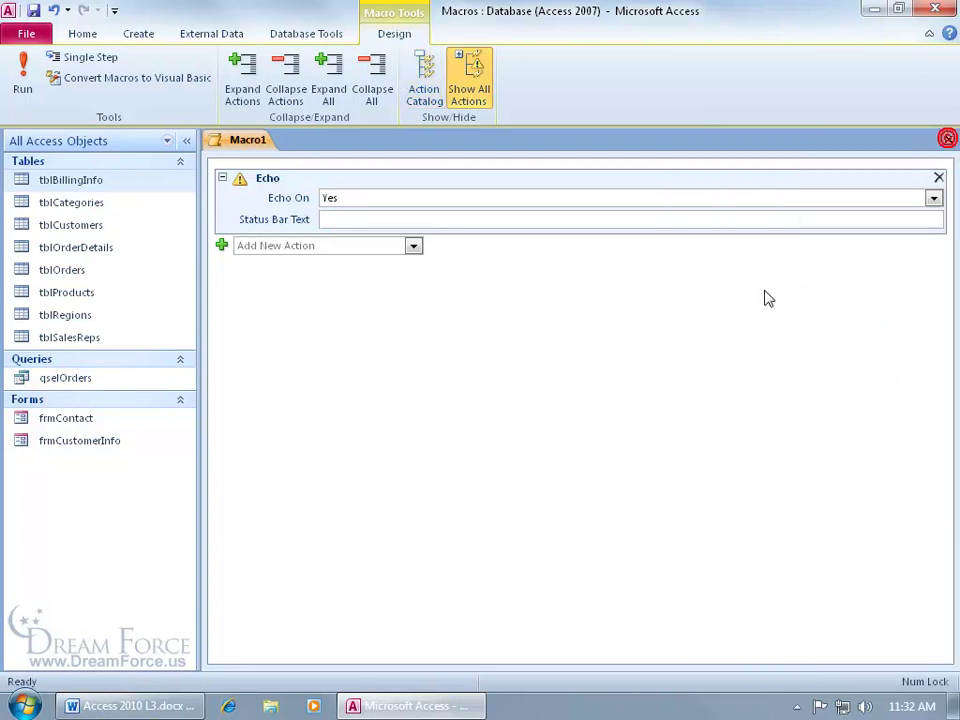
{"action": "left_click", "coordinate": [420, 85]}
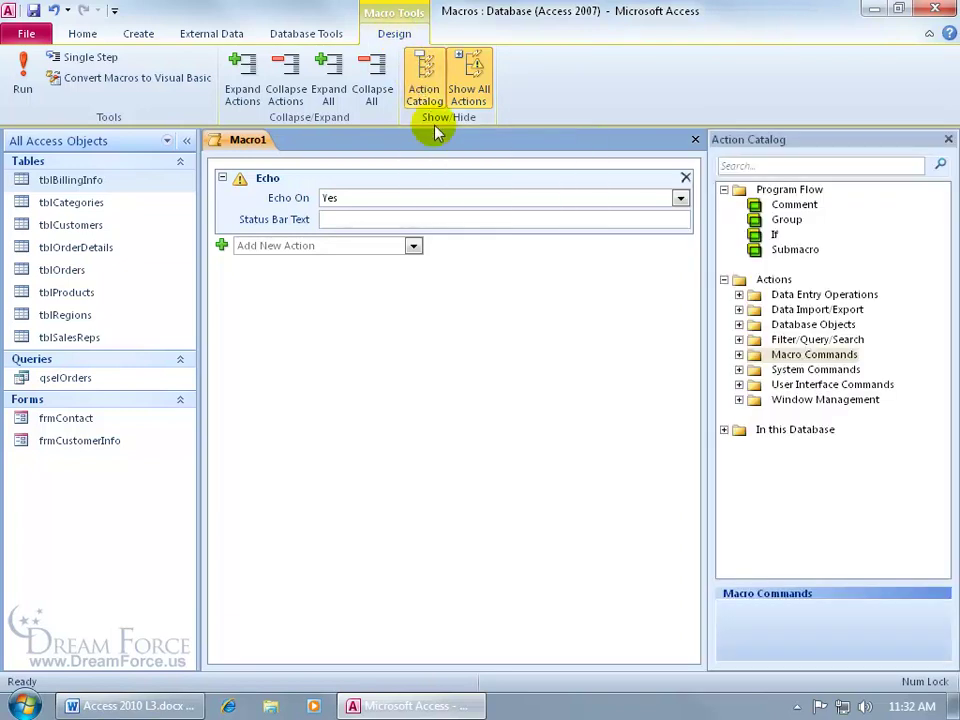
Step: Close the Action Catalog and set the Echo action's Echo On argument to No
{"action": "left_click", "coordinate": [946, 140]}
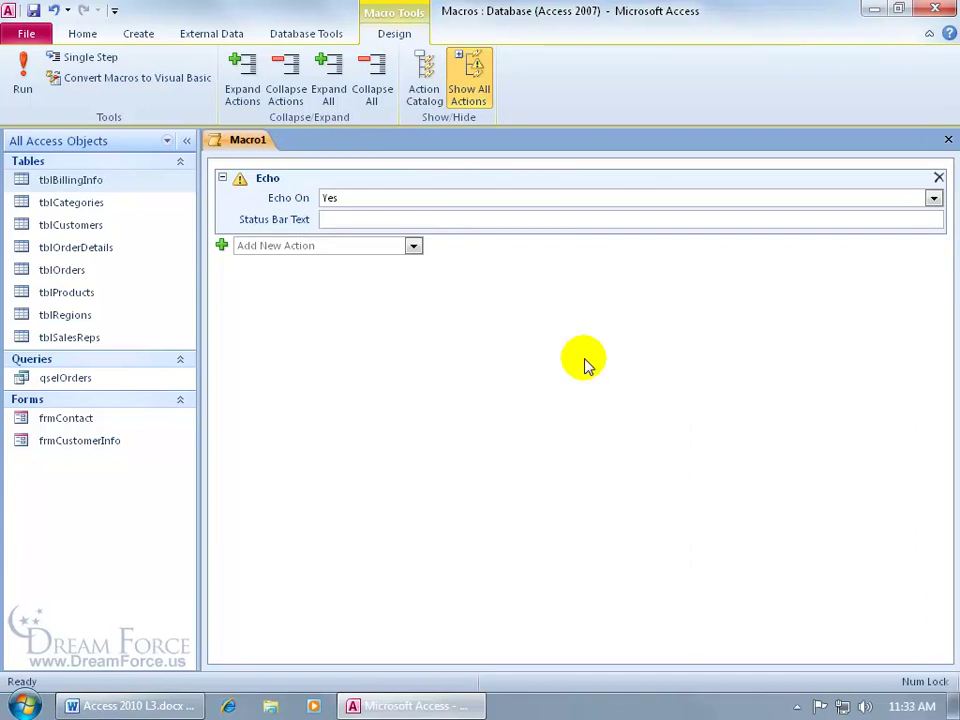
{"action": "left_click", "coordinate": [931, 197]}
{"action": "left_click", "coordinate": [901, 231]}
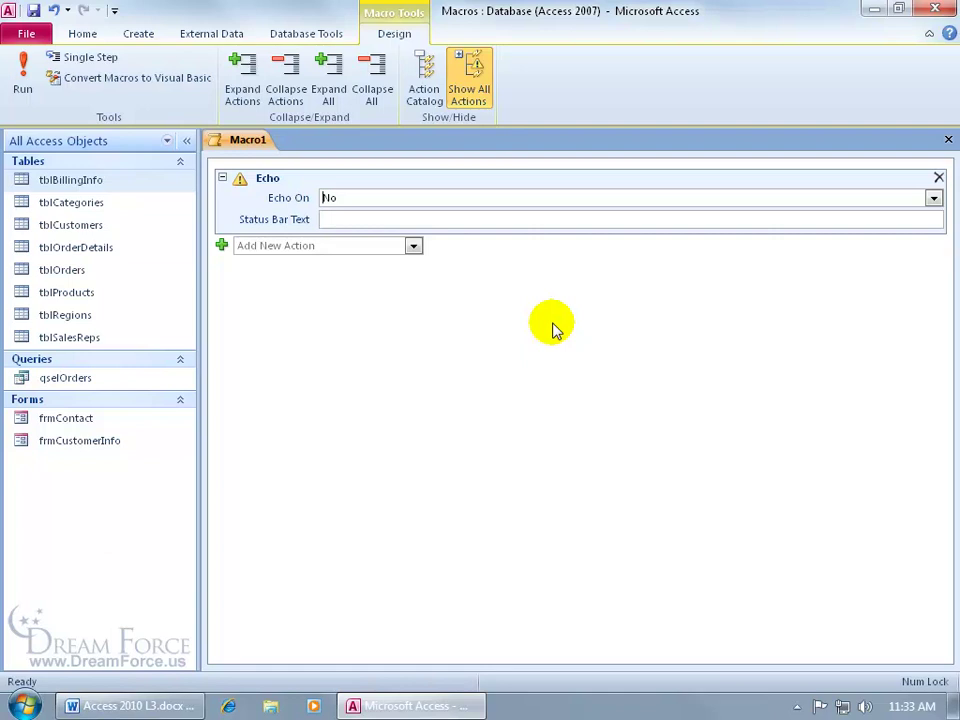
Step: Add an OpenForm action below Echo that opens frmContact in Form view
{"action": "left_click", "coordinate": [413, 245]}
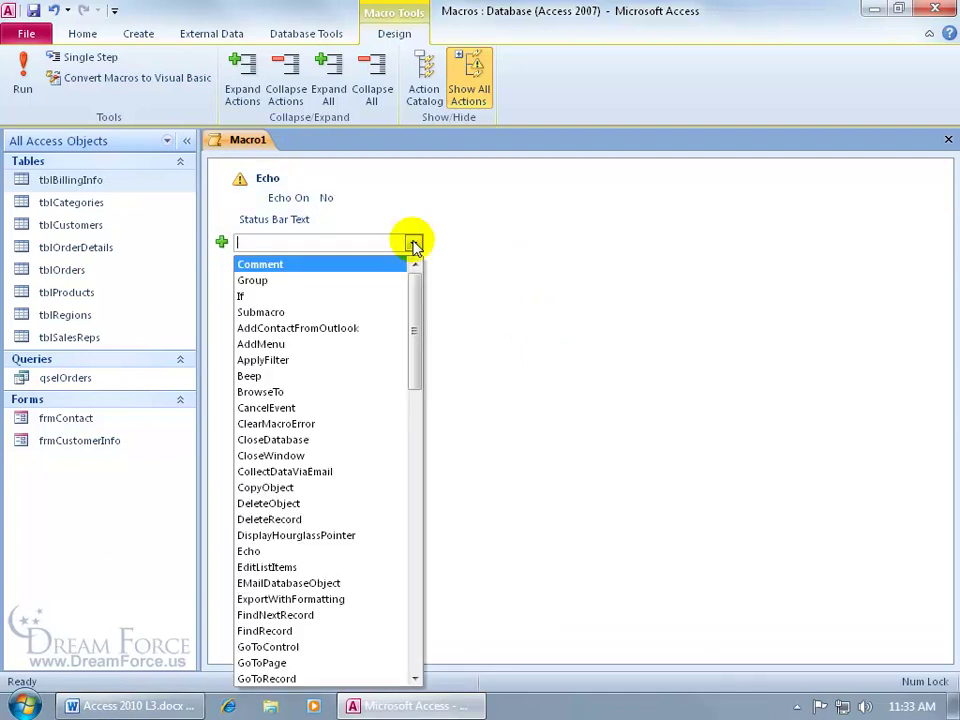
{"action": "type", "text": "OpenForm"}
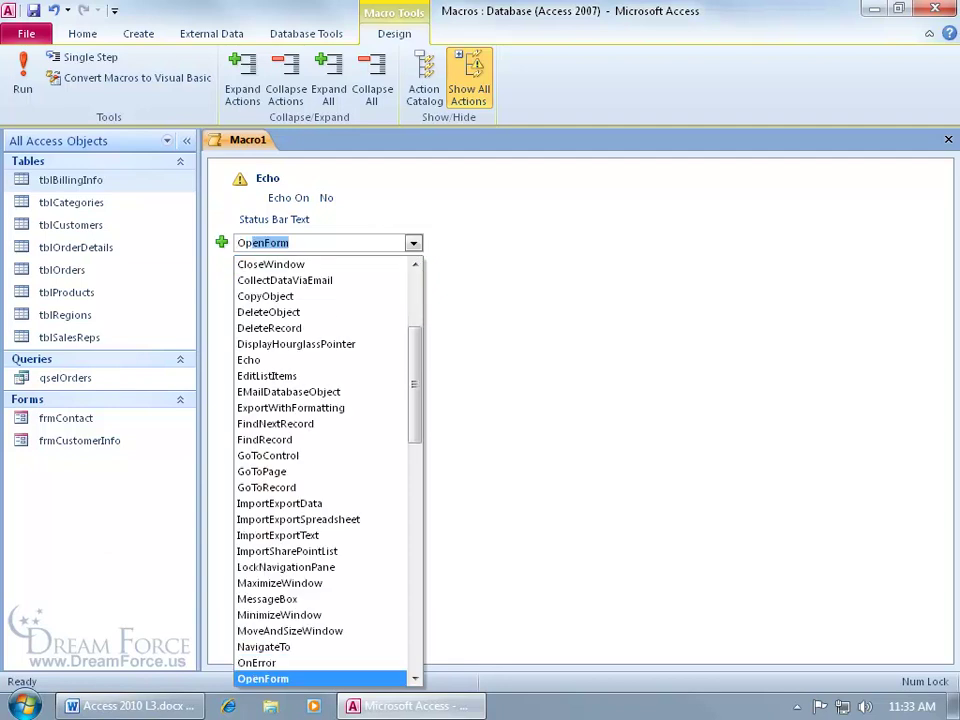
{"action": "key", "text": "Return"}
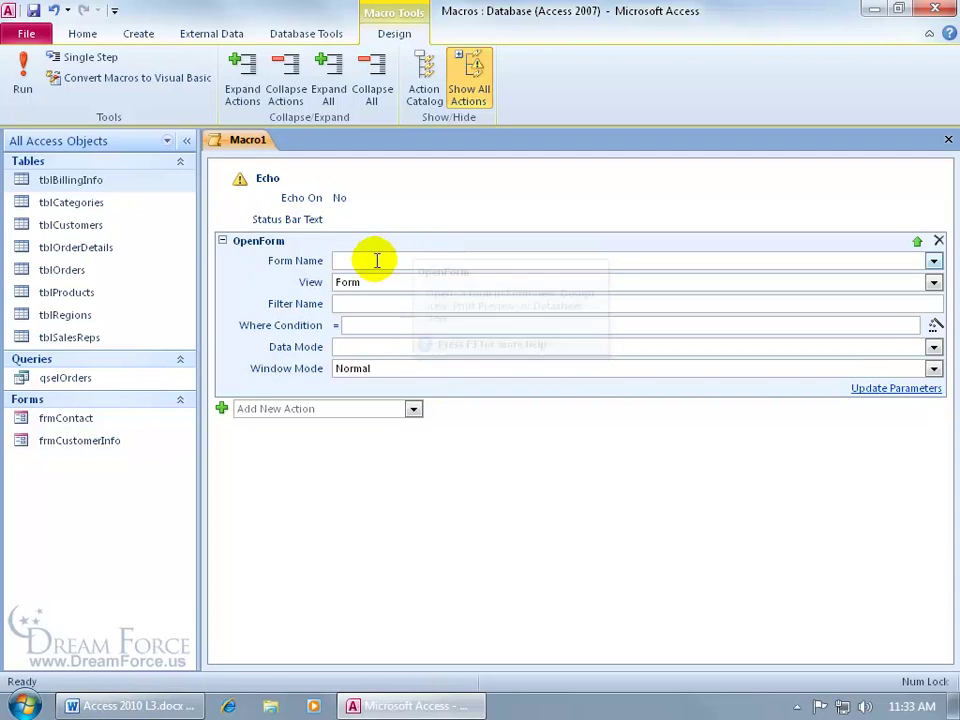
{"action": "left_click", "coordinate": [932, 262]}
{"action": "left_click", "coordinate": [878, 279]}
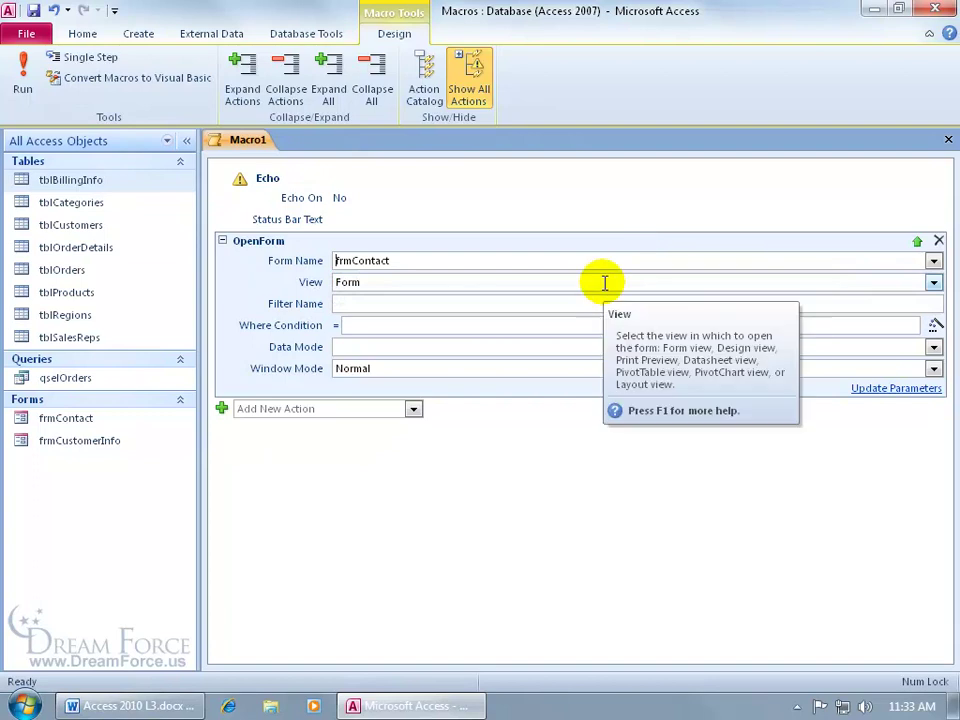
{"action": "left_click", "coordinate": [933, 282]}
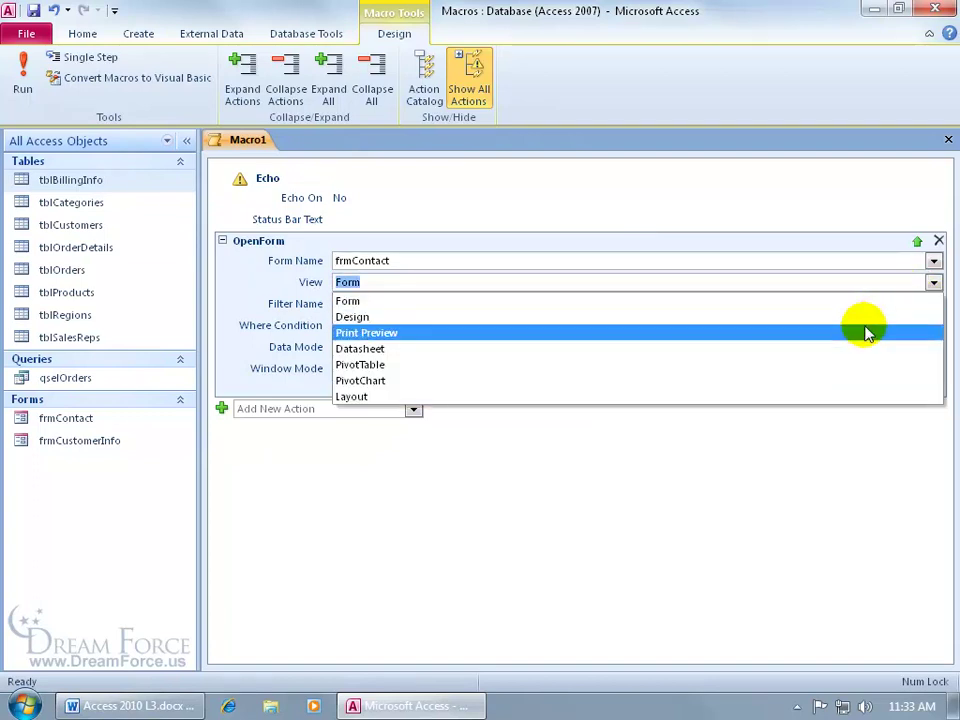
{"action": "left_click", "coordinate": [606, 300]}
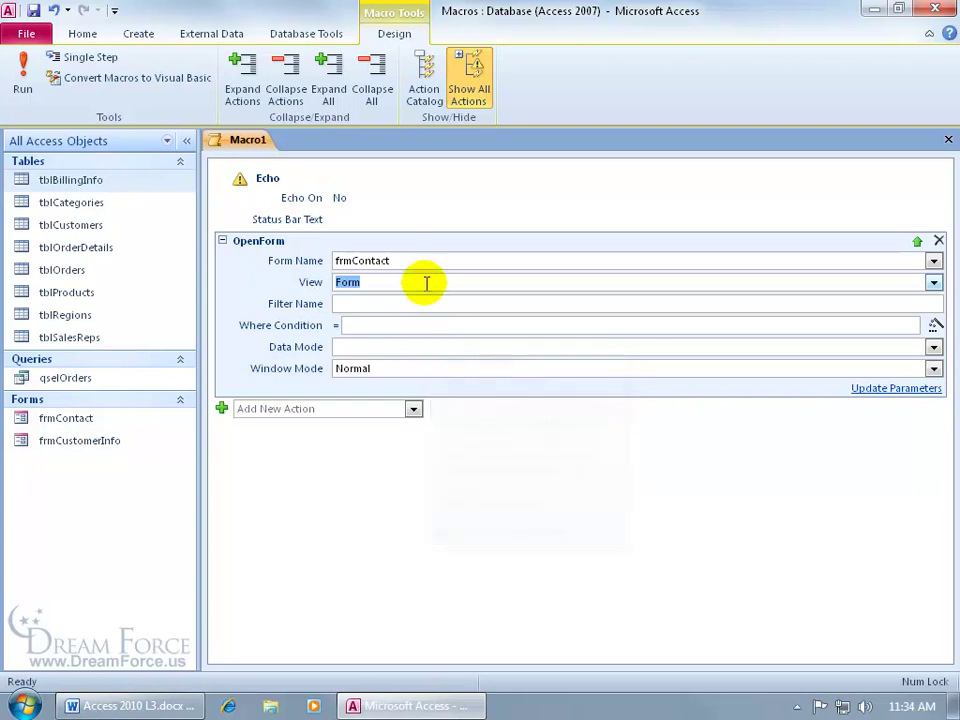
Step: Add a comment below OpenForm reading "to hide results of the macro until macro has finished"
{"action": "left_click", "coordinate": [413, 410]}
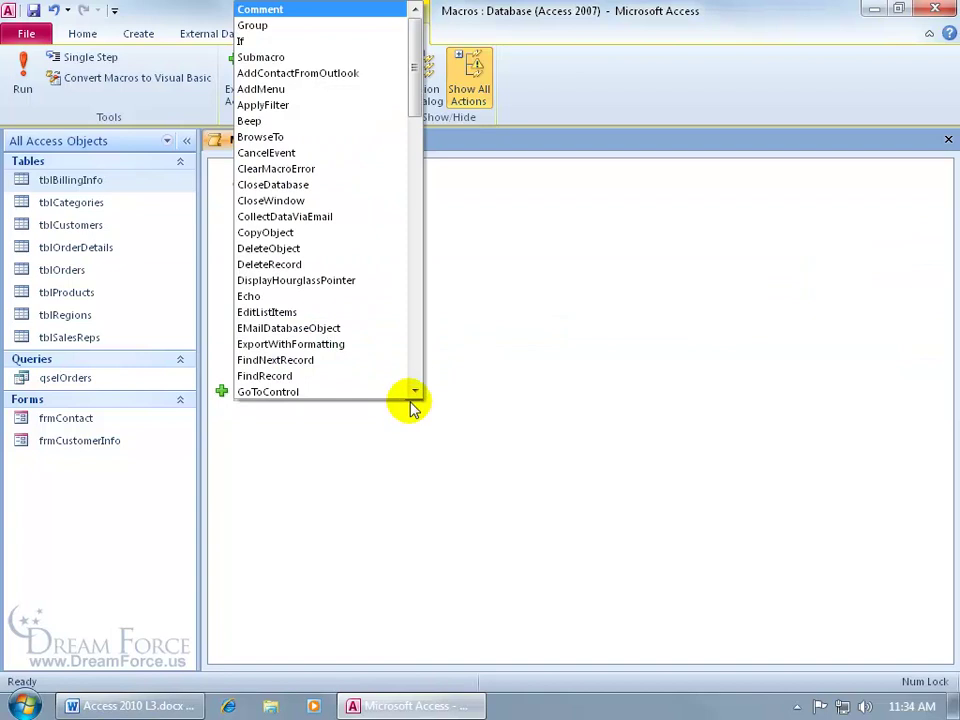
{"action": "left_click", "coordinate": [318, 10]}
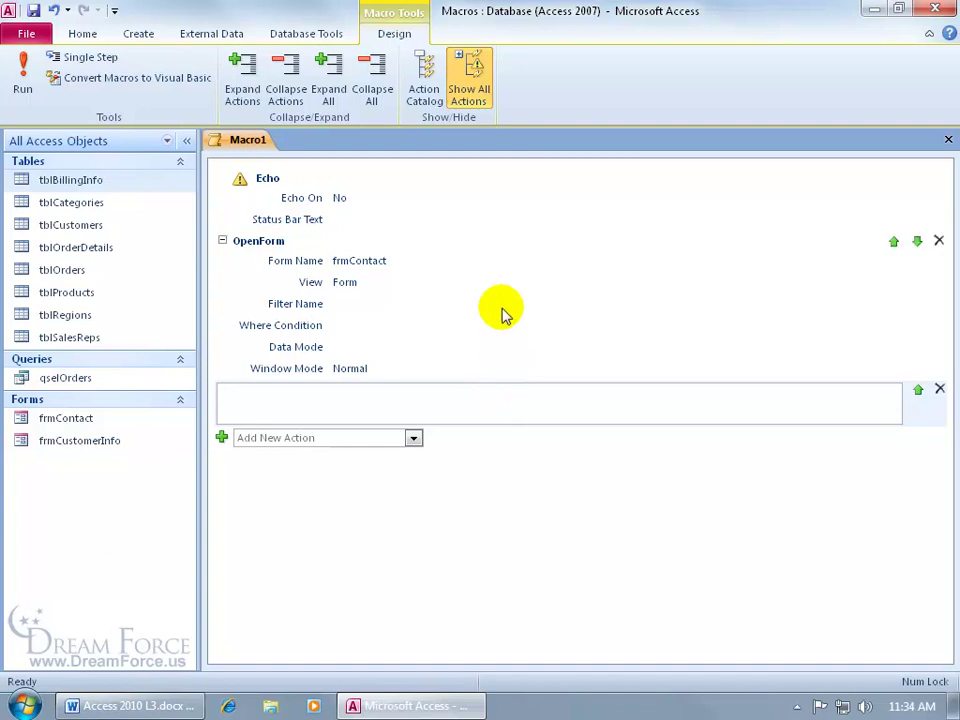
{"action": "mouse_move", "coordinate": [384, 199]}
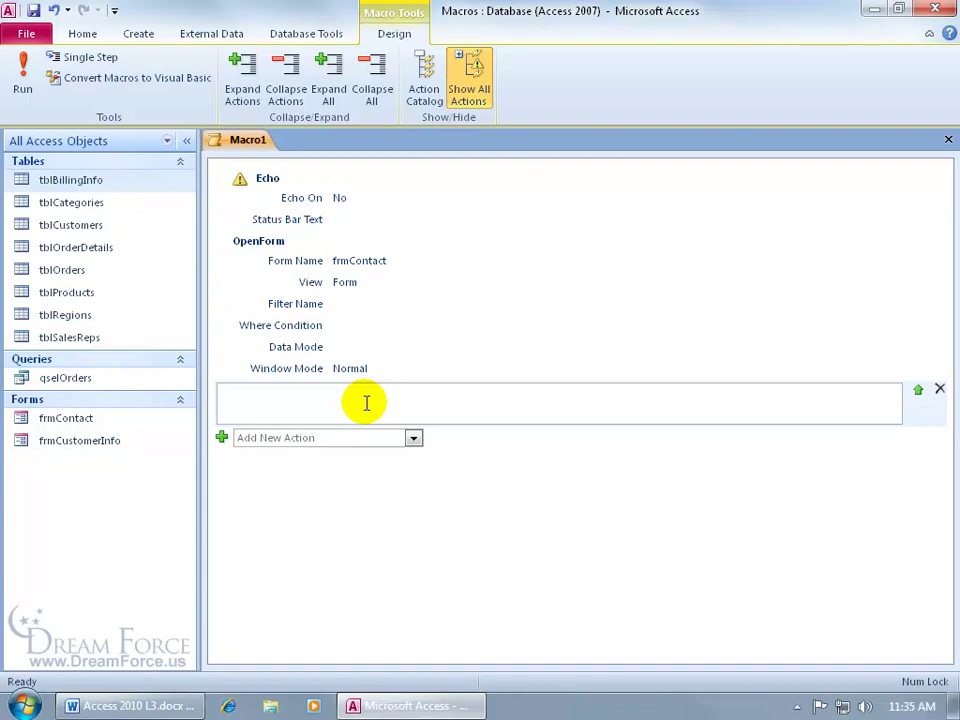
{"action": "type", "text": "to hide results of the macro until macro has finished"}
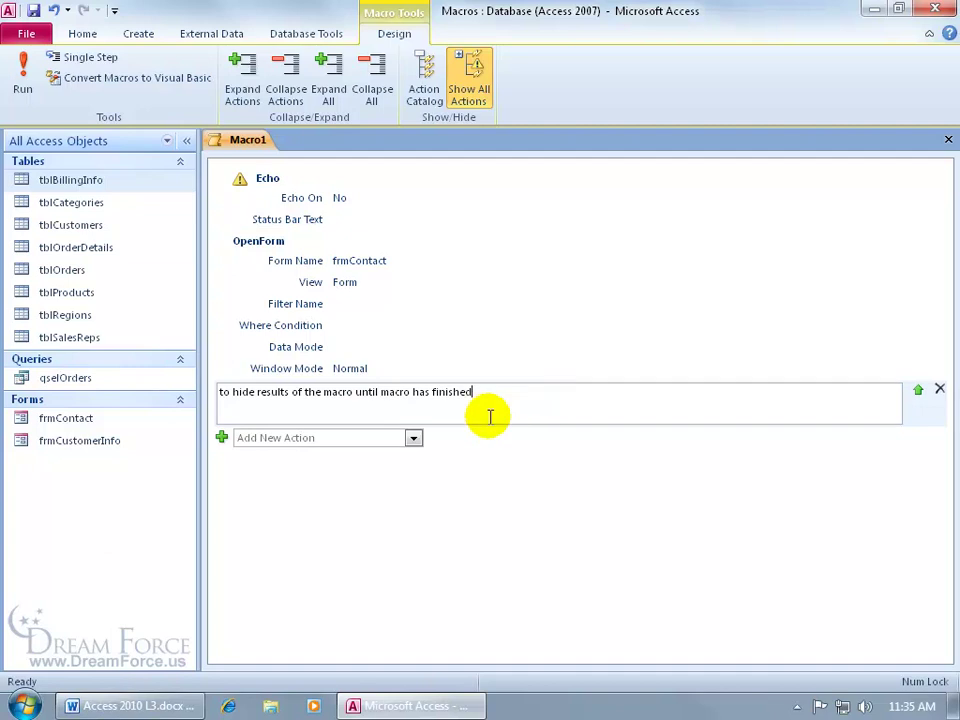
{"action": "left_click", "coordinate": [467, 462]}
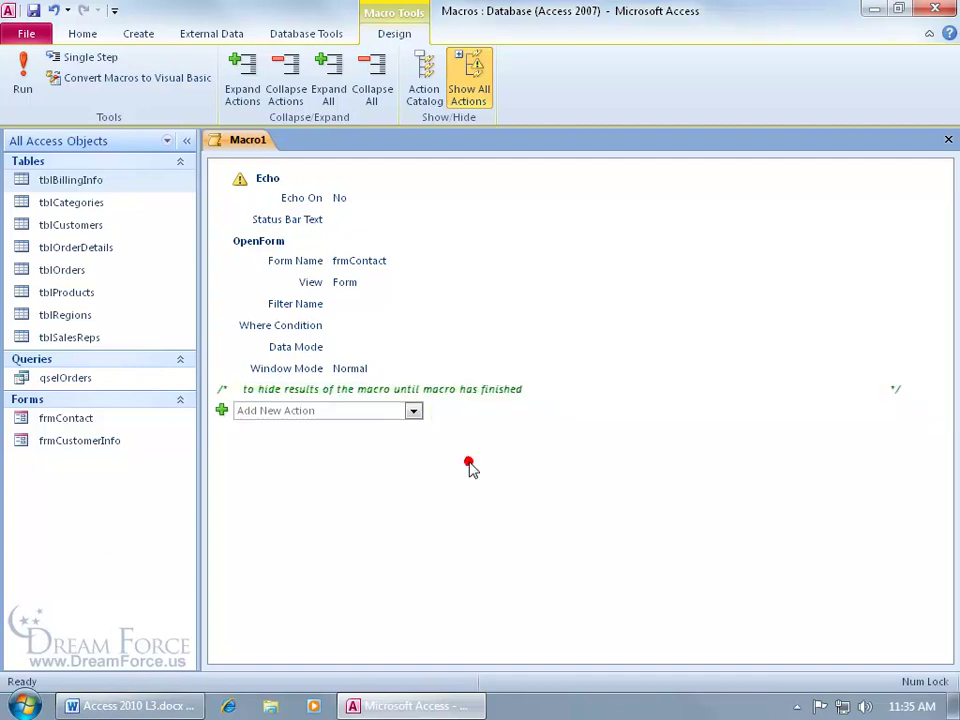
Step: Add a second comment at the end of the macro reading "opens the Contact Form"
{"action": "left_click", "coordinate": [413, 411]}
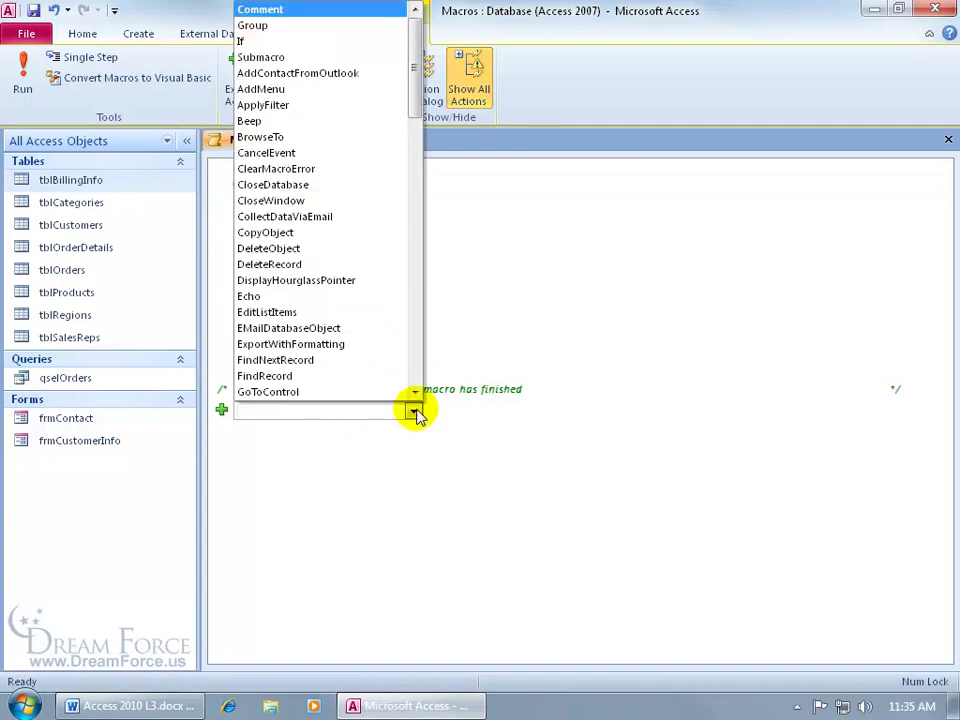
{"action": "type", "text": "c"}
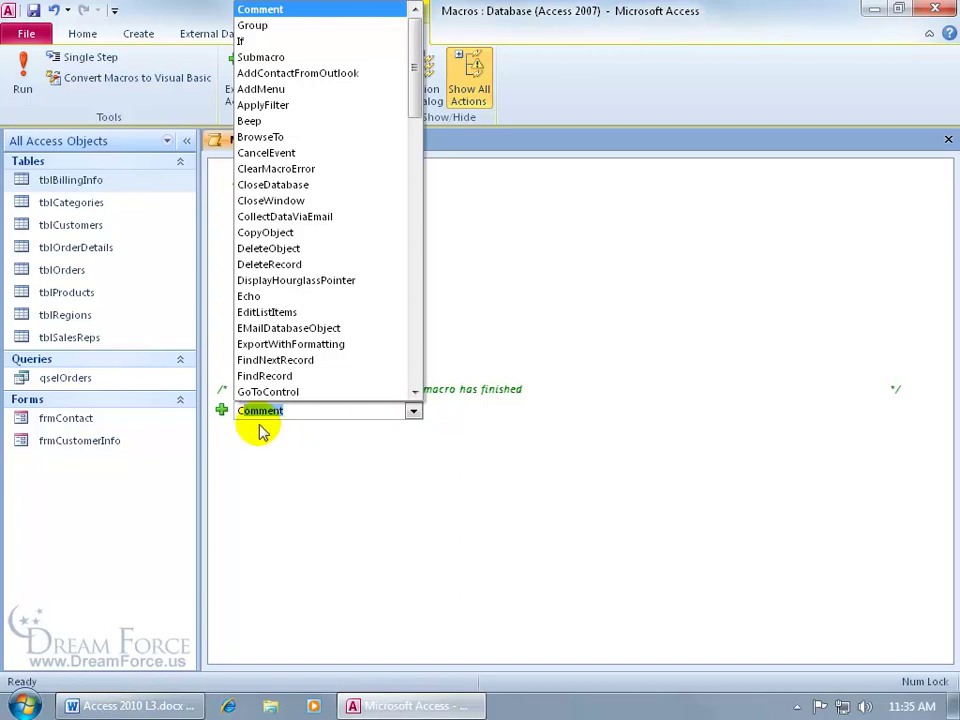
{"action": "key", "text": "Return"}
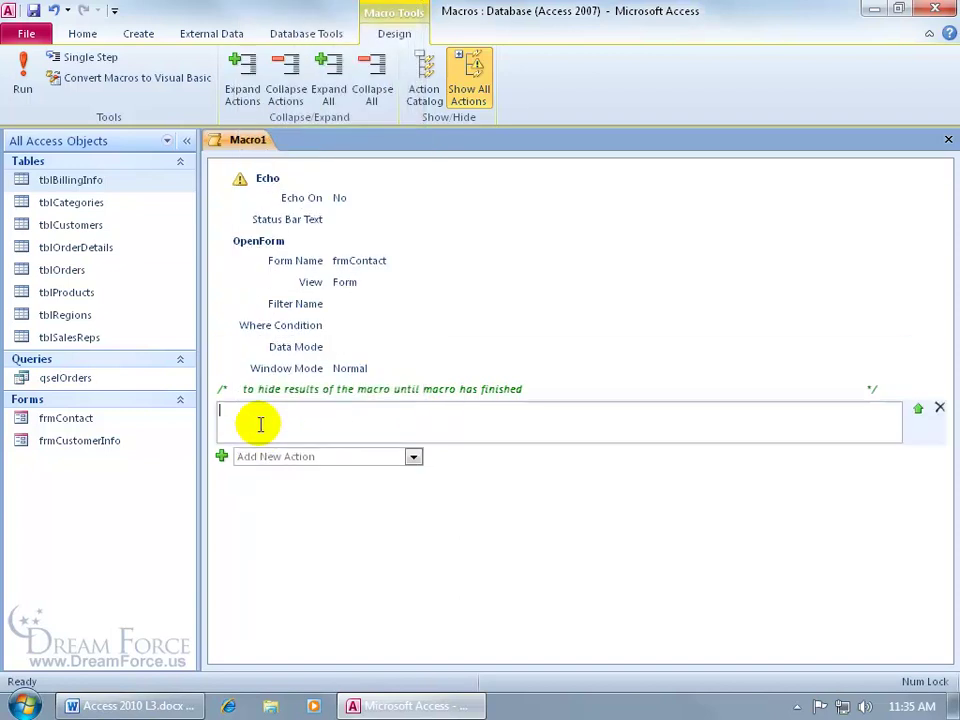
{"action": "type", "text": "opens the Contact Form"}
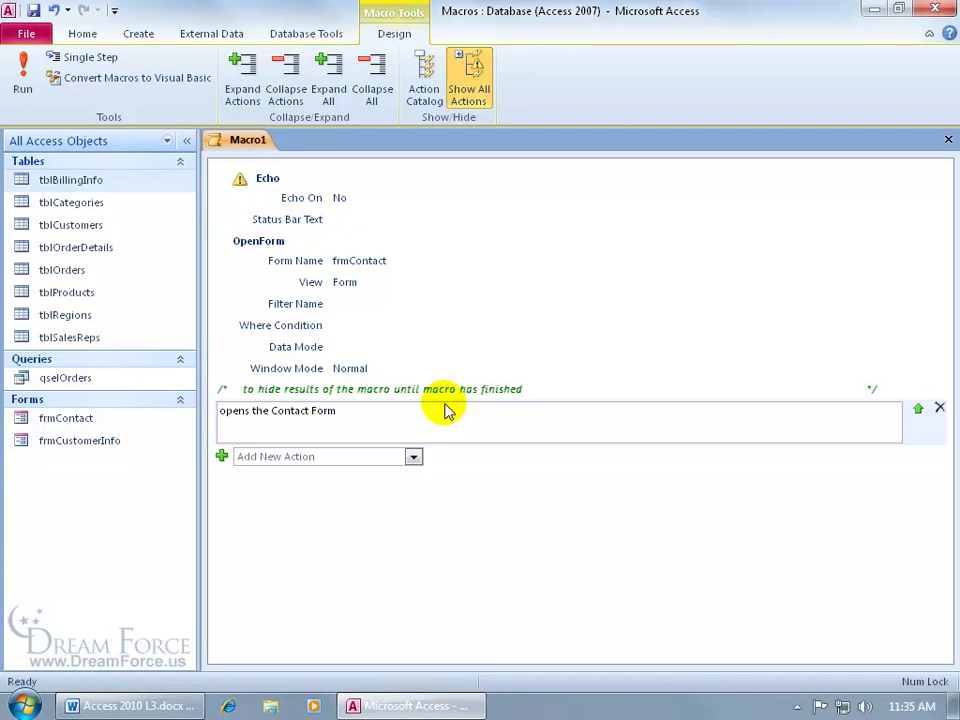
{"action": "left_click", "coordinate": [463, 518]}
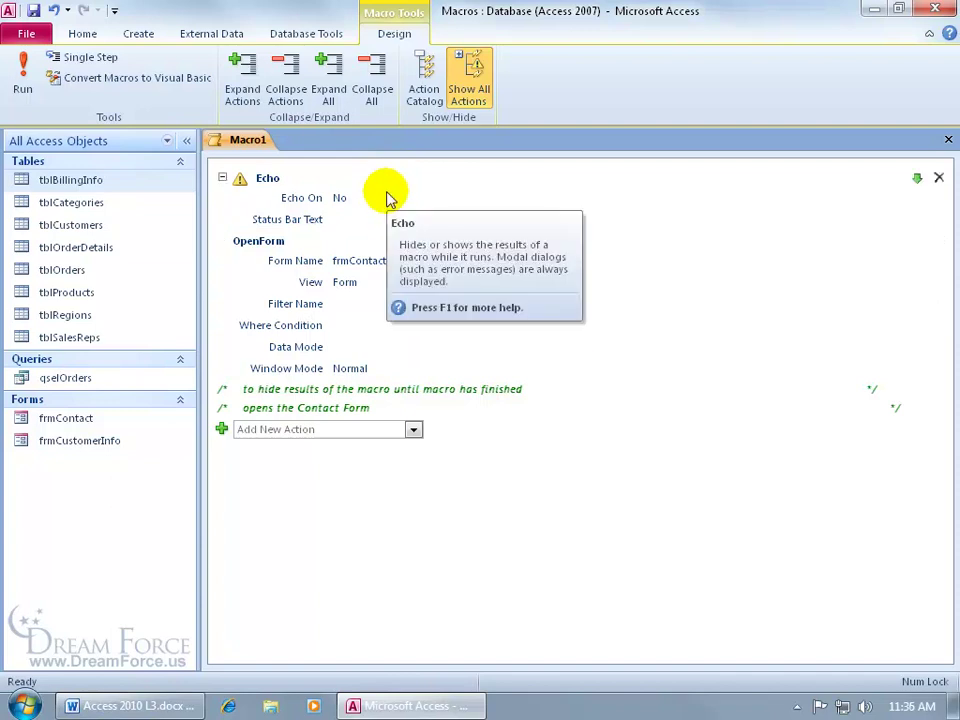
Step: Move the "to hide results of the macro until macro has finished" comment above the Echo action
{"action": "left_click", "coordinate": [397, 394]}
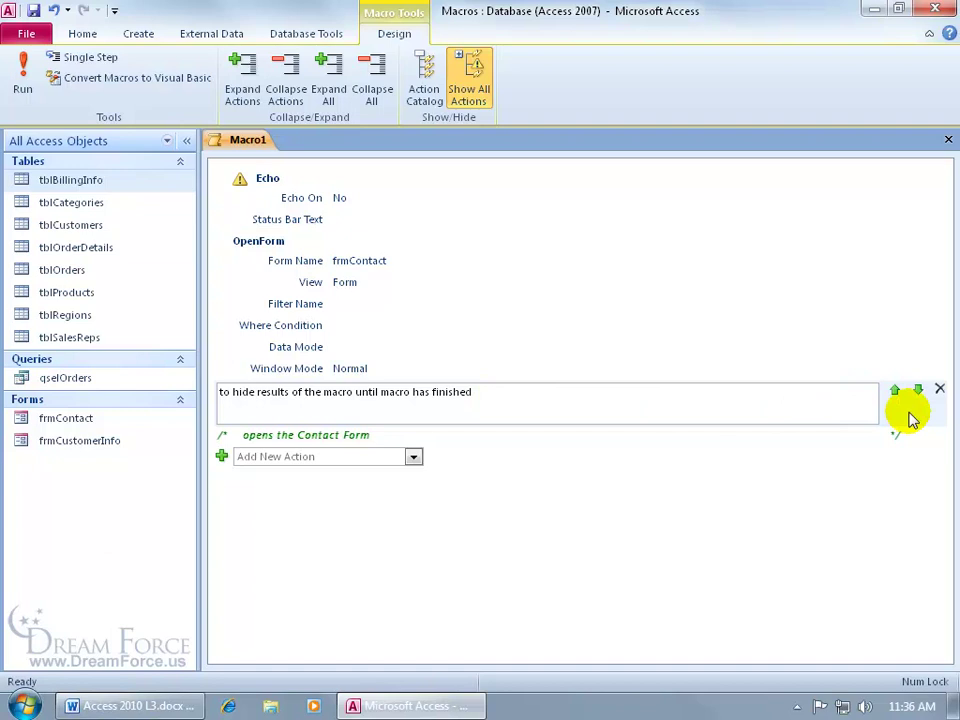
{"action": "left_click_drag", "start_coordinate": [912, 420], "coordinate": [887, 193]}
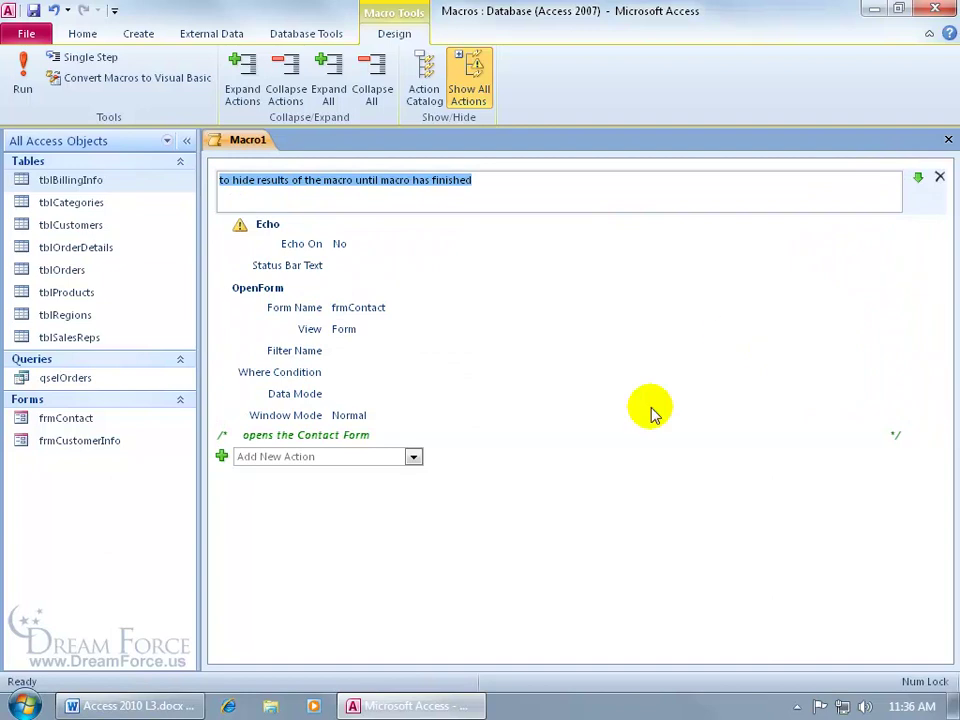
{"action": "left_click", "coordinate": [619, 549]}
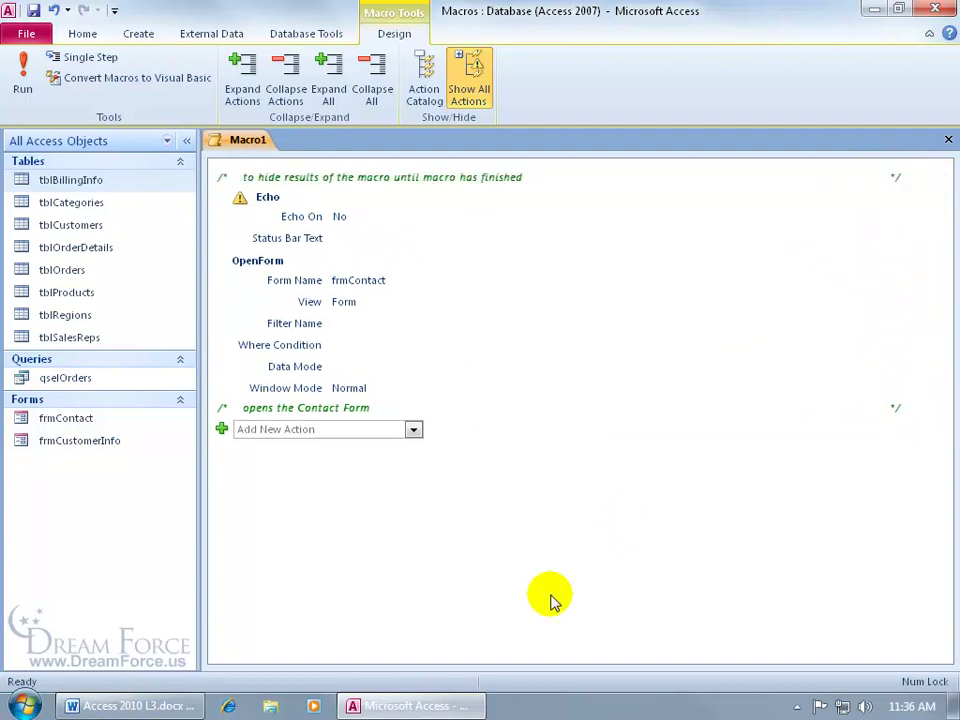
Step: Move the comment about hiding results one place down below Echo and back up above it
{"action": "left_click", "coordinate": [476, 178]}
{"action": "left_click", "coordinate": [917, 180]}
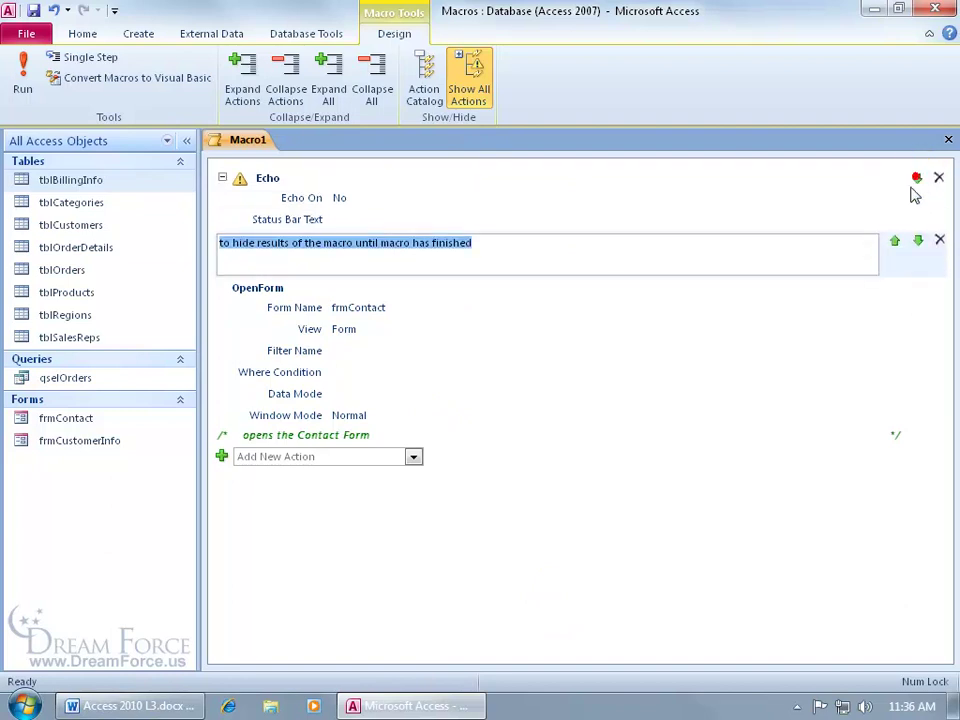
{"action": "left_click", "coordinate": [895, 240]}
{"action": "left_click", "coordinate": [508, 540]}
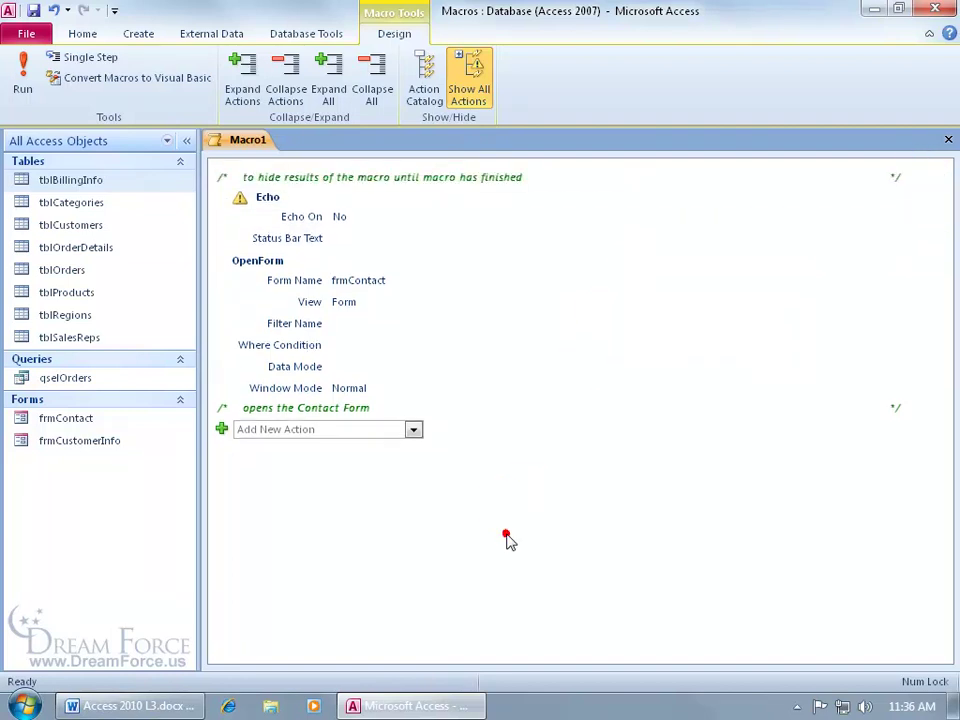
Step: Move the "opens the Contact Form" comment up one place so it sits above the OpenForm action
{"action": "left_click", "coordinate": [360, 407]}
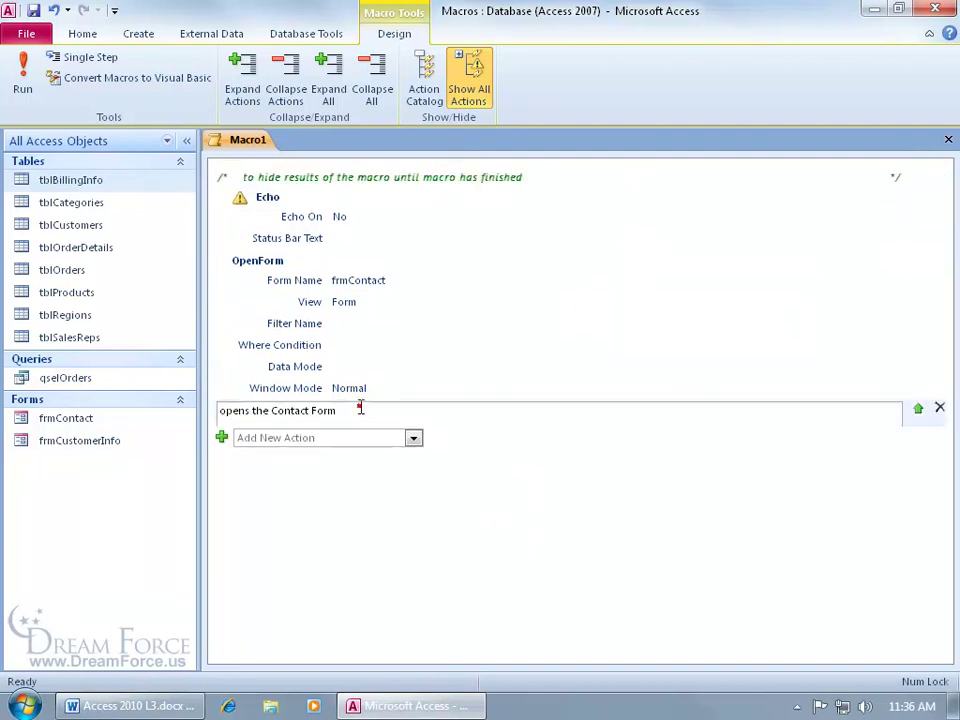
{"action": "left_click", "coordinate": [917, 410]}
{"action": "left_click", "coordinate": [543, 551]}
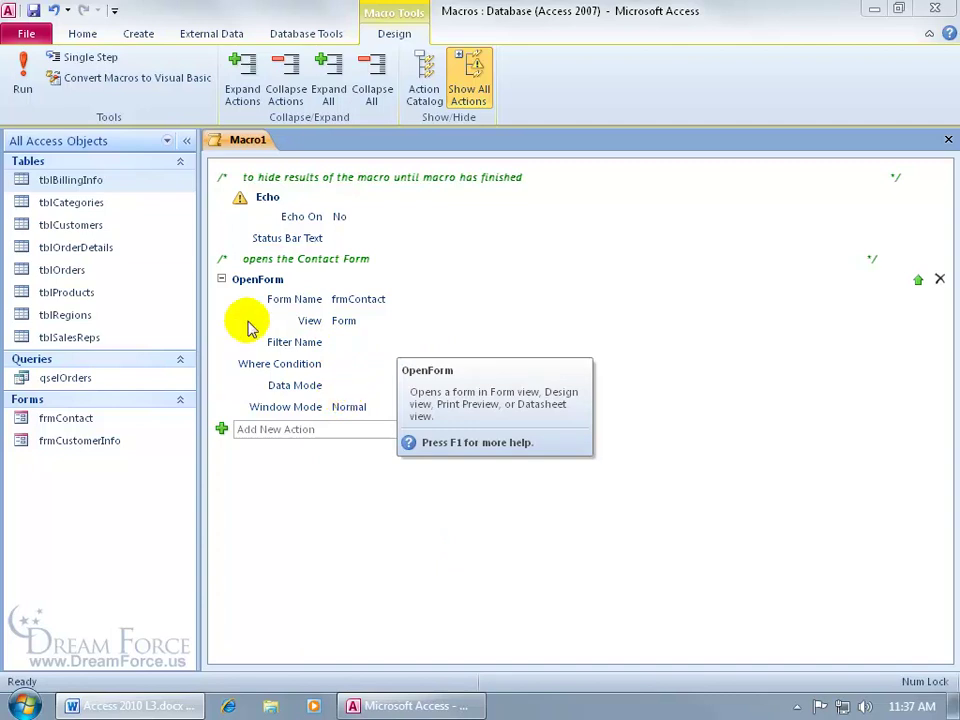
Step: Collapse the OpenForm action's arguments, expand them and collapse them again
{"action": "left_click", "coordinate": [222, 280]}
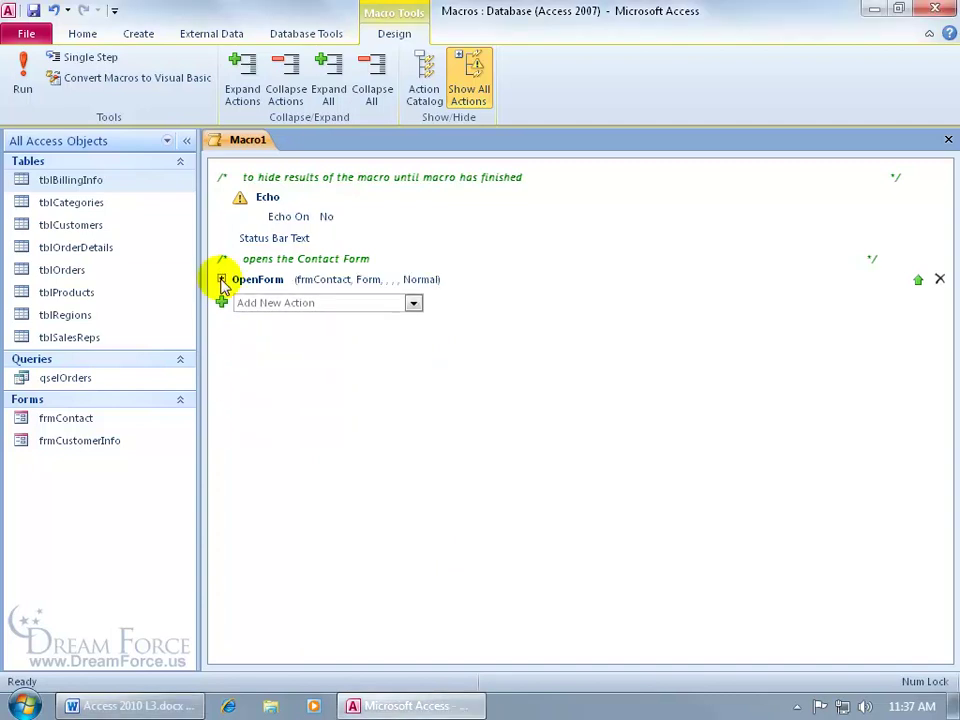
{"action": "left_click", "coordinate": [222, 280]}
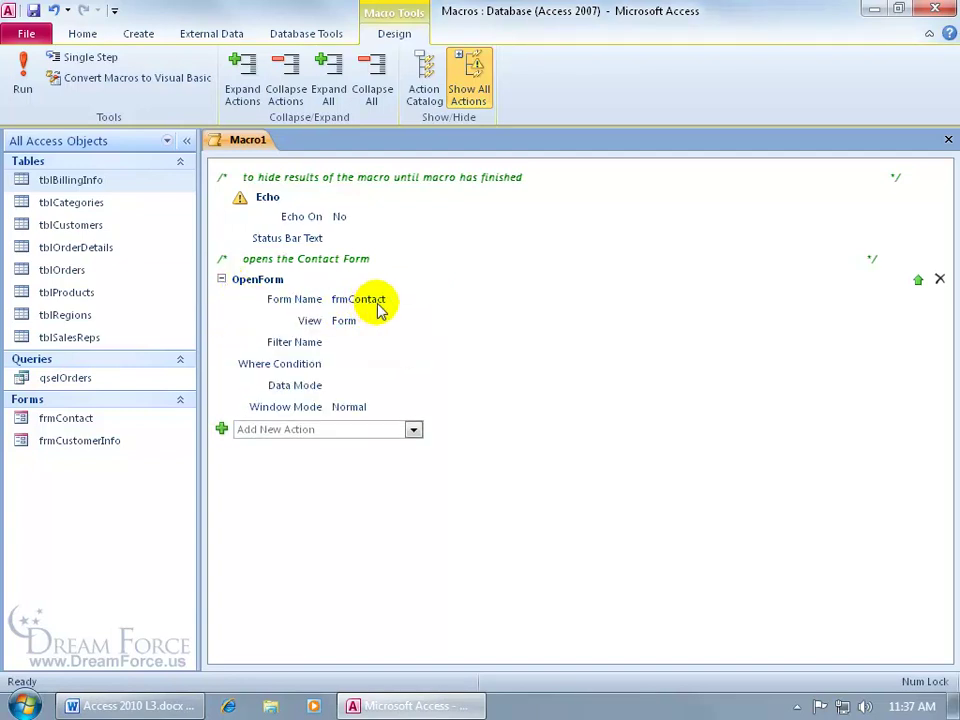
{"action": "left_click", "coordinate": [222, 280]}
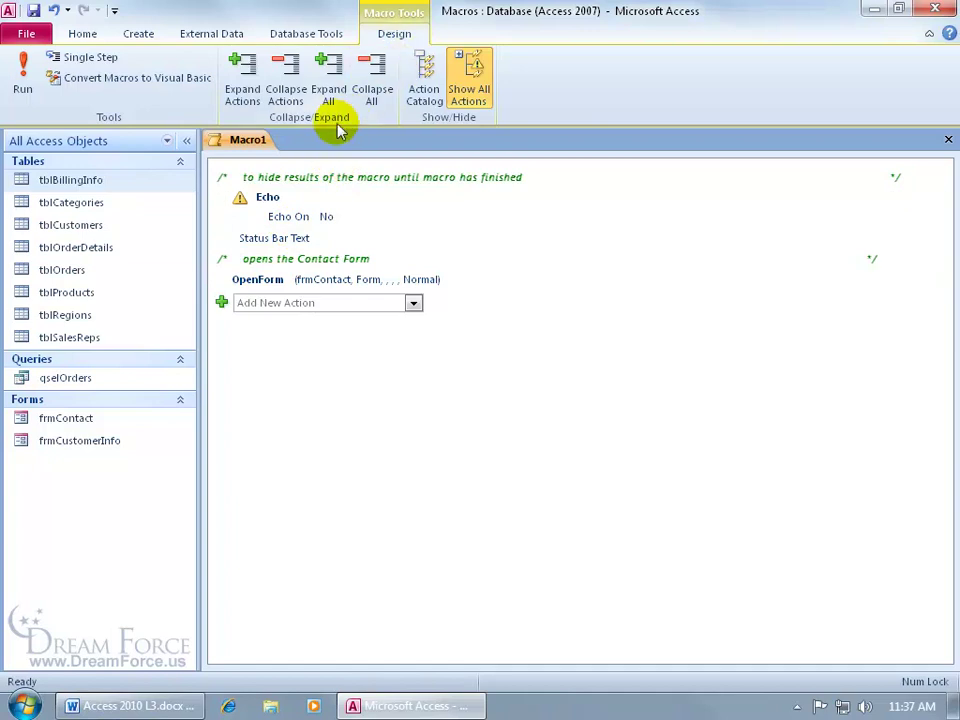
Step: Expand and collapse all of the macro's actions several times, leaving Echo and OpenForm collapsed
{"action": "left_click", "coordinate": [329, 86]}
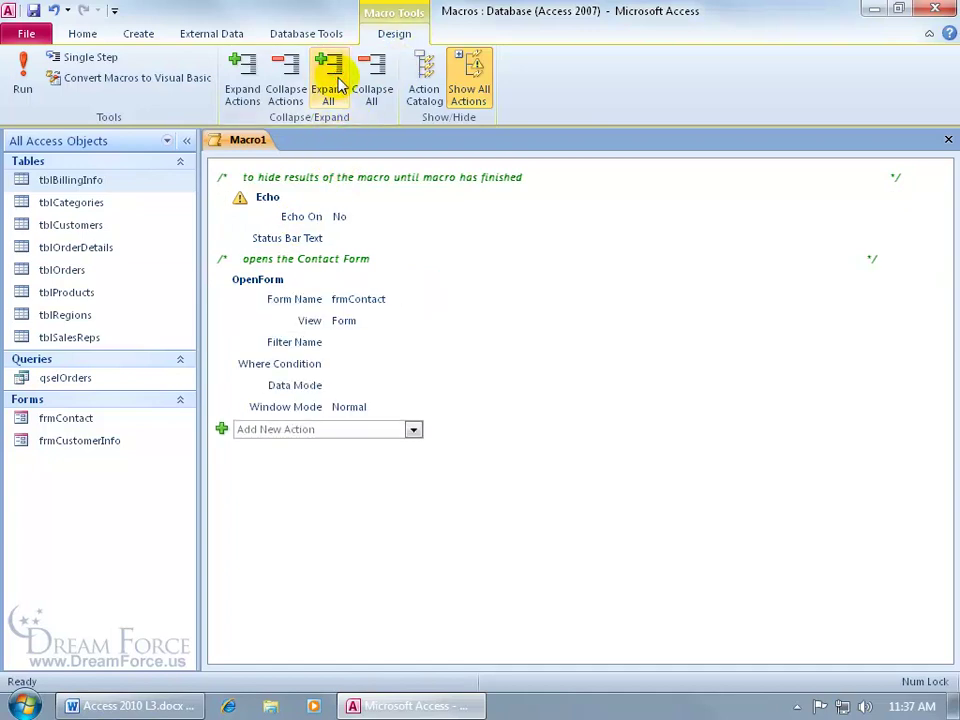
{"action": "mouse_move", "coordinate": [297, 204]}
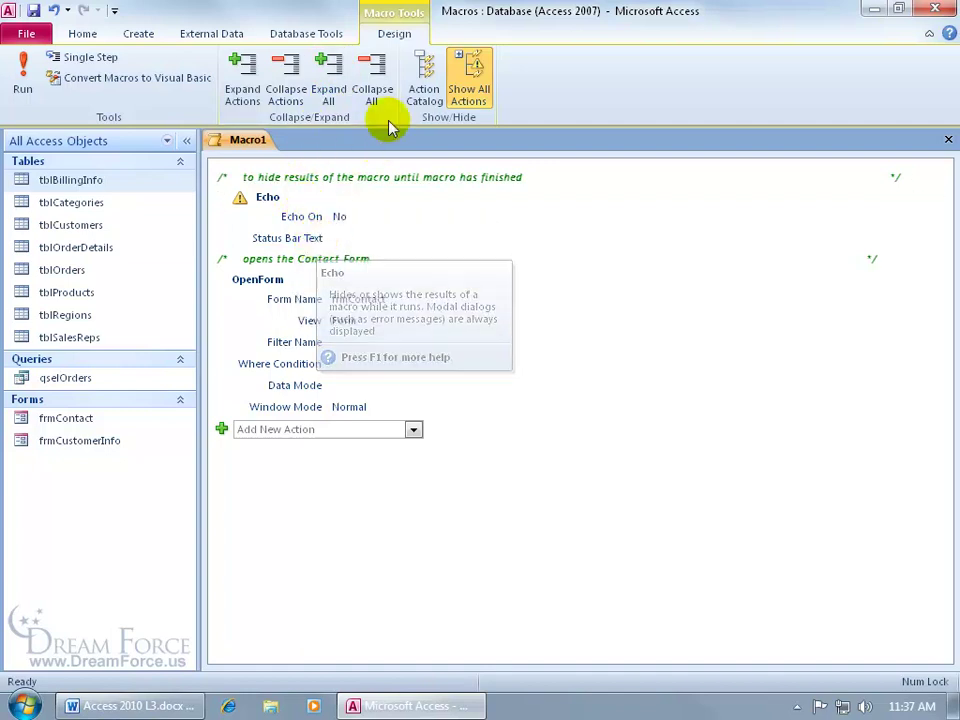
{"action": "left_click", "coordinate": [285, 80]}
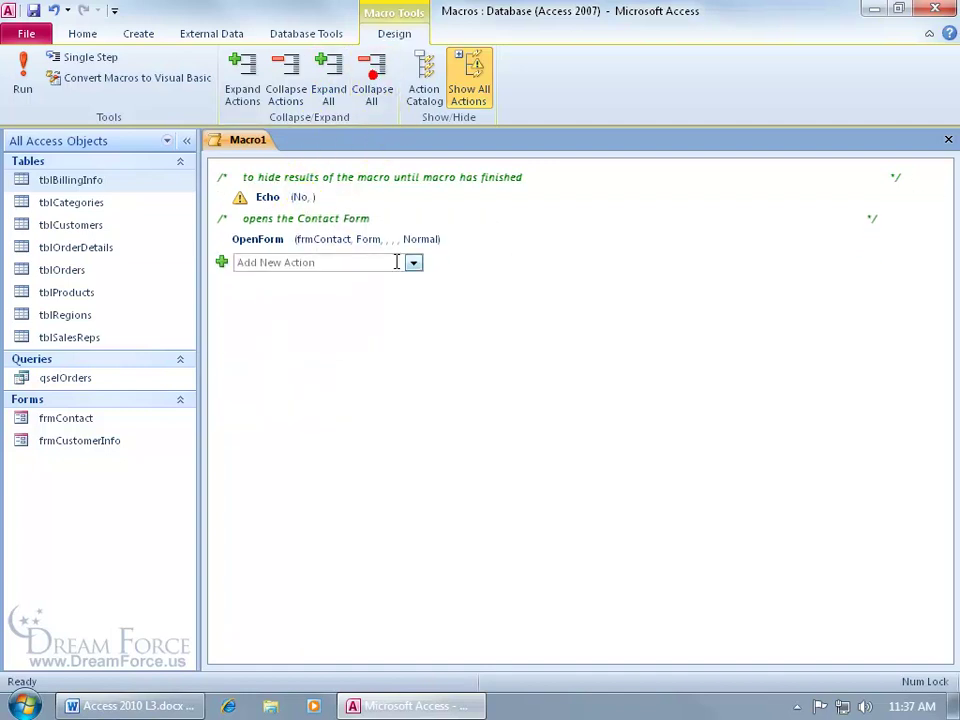
{"action": "left_click", "coordinate": [255, 82]}
{"action": "left_click", "coordinate": [286, 79]}
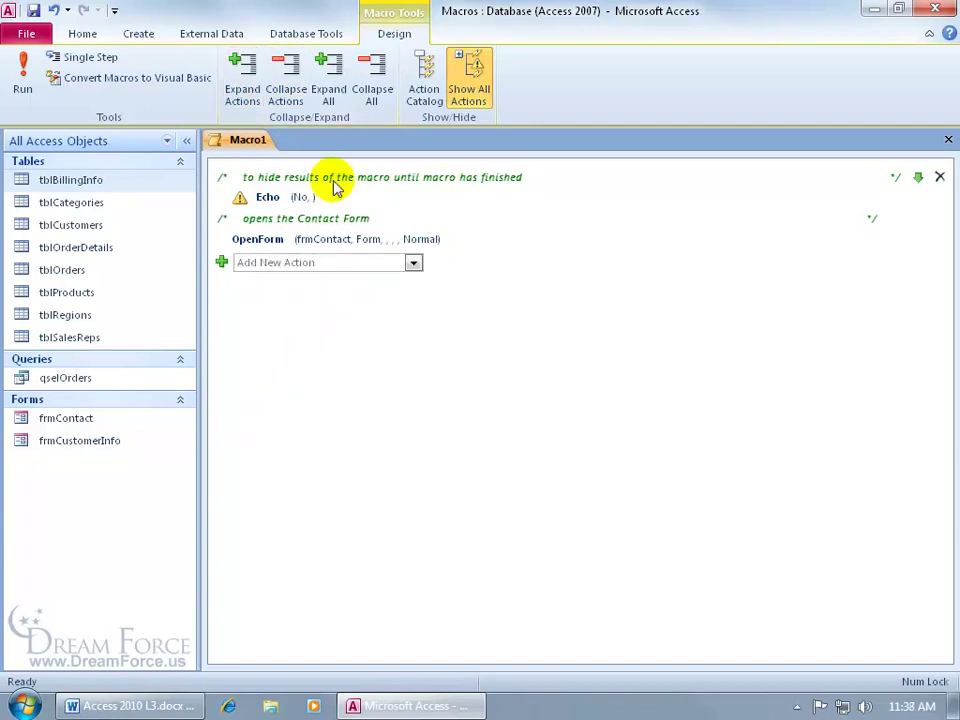
{"action": "left_click", "coordinate": [330, 80]}
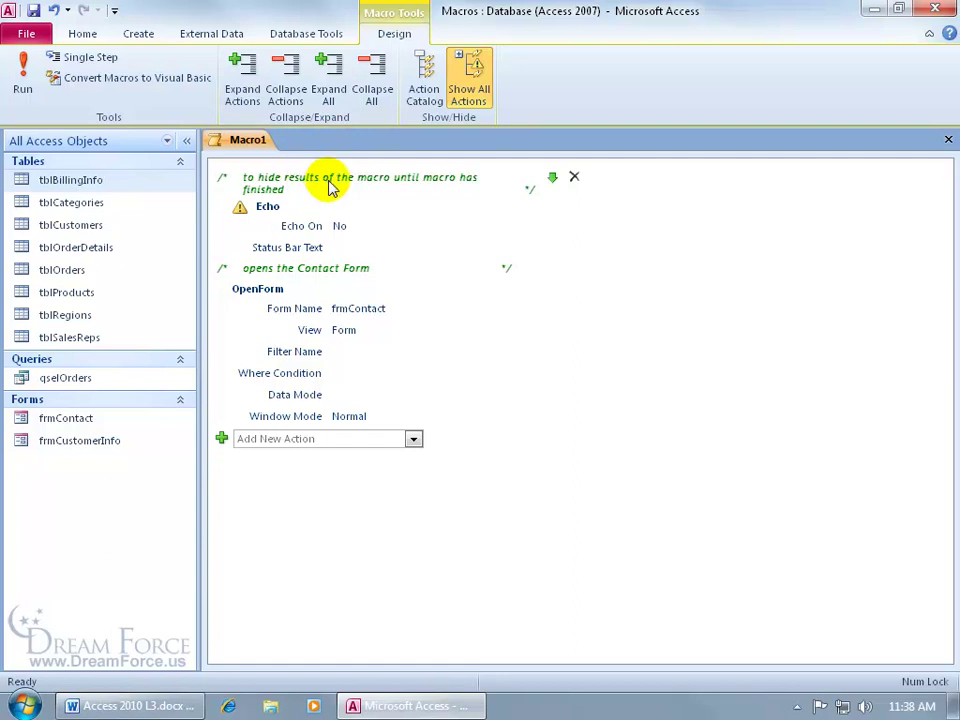
{"action": "left_click", "coordinate": [374, 90]}
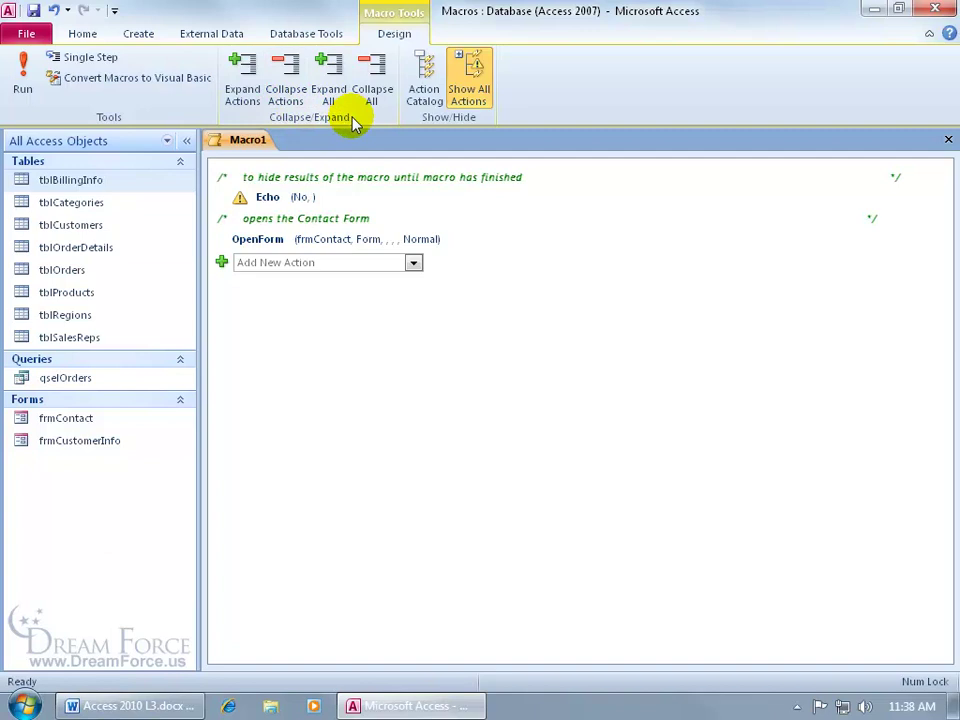
Step: Save the new macro under the name mcrMyContact
{"action": "left_click", "coordinate": [33, 10]}
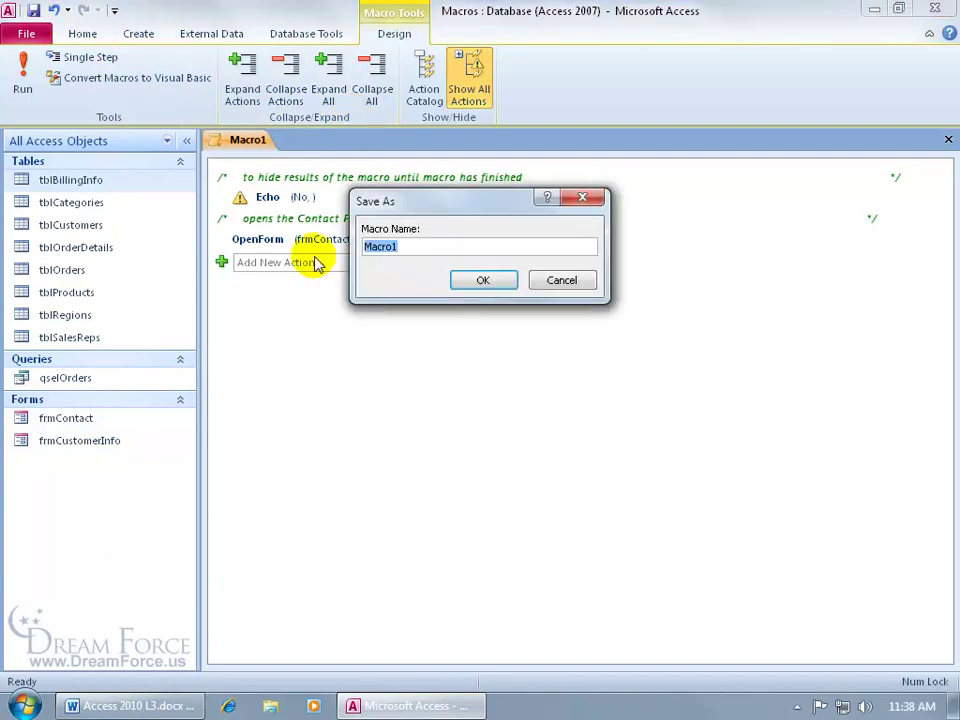
{"action": "type", "text": "mcr"}
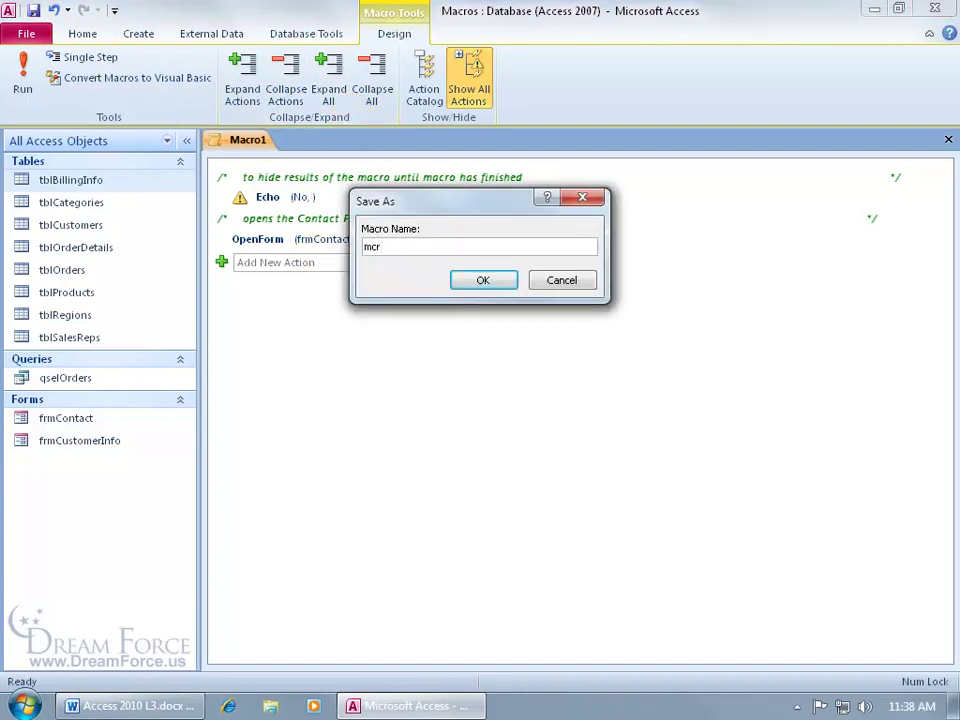
{"action": "type", "text": "MyContact"}
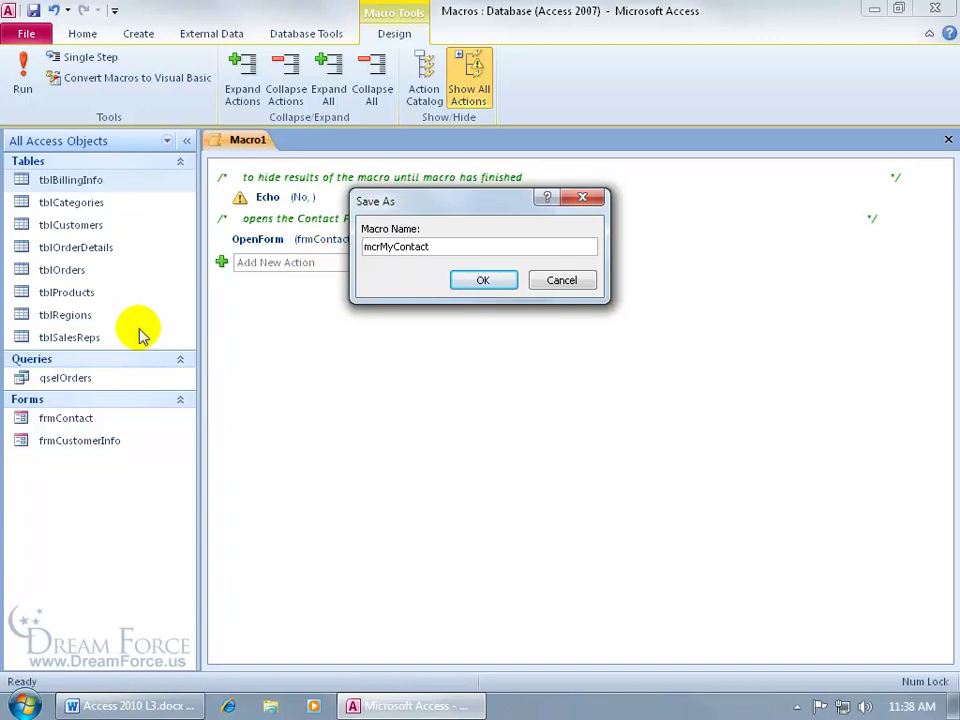
{"action": "left_click", "coordinate": [482, 280]}
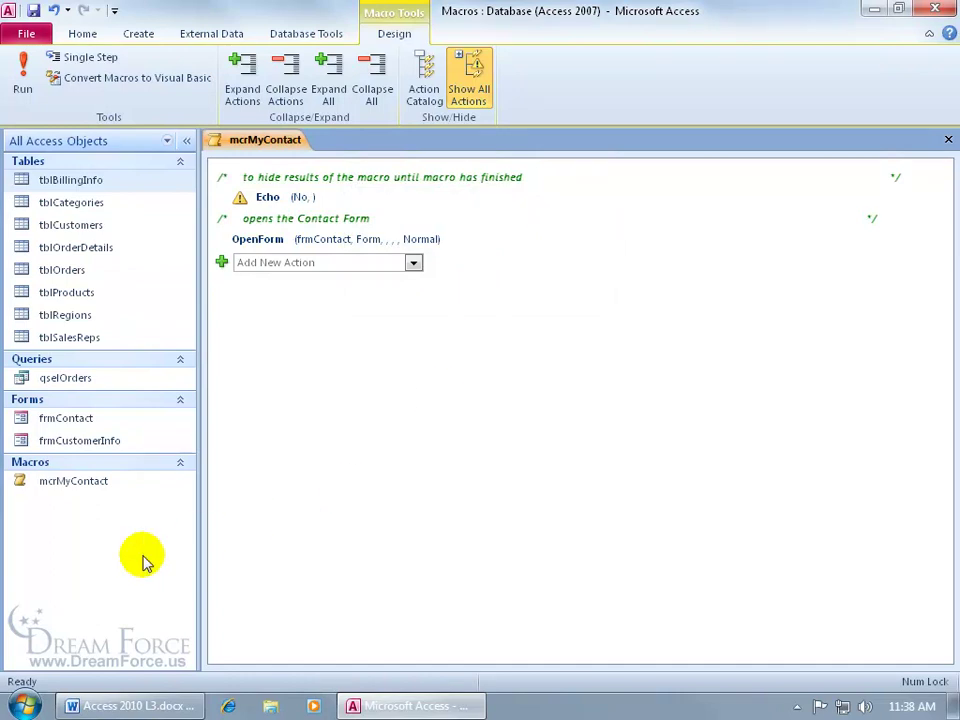
Step: Check the object list's category and group filter options, and close the mcrMyContact macro
{"action": "left_click", "coordinate": [166, 140]}
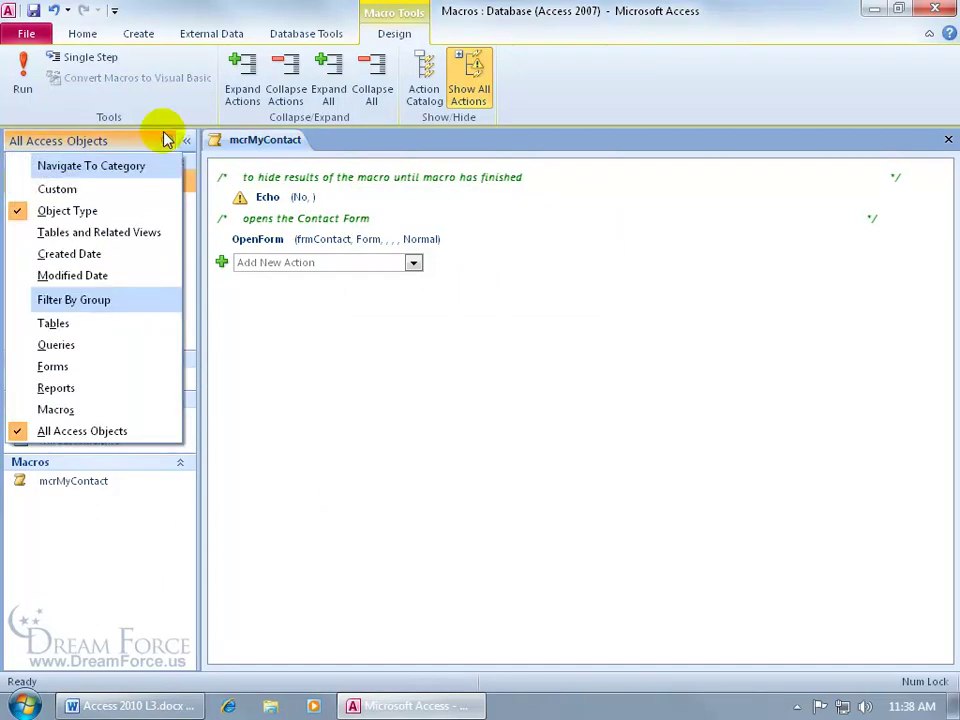
{"action": "left_click", "coordinate": [112, 530]}
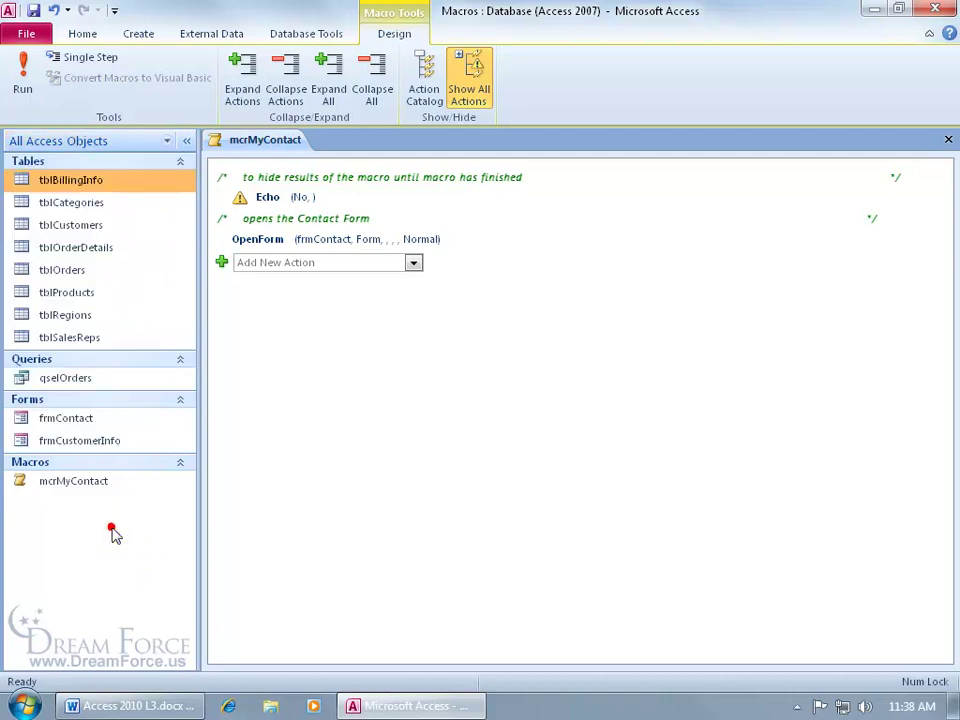
{"action": "left_click", "coordinate": [948, 139]}
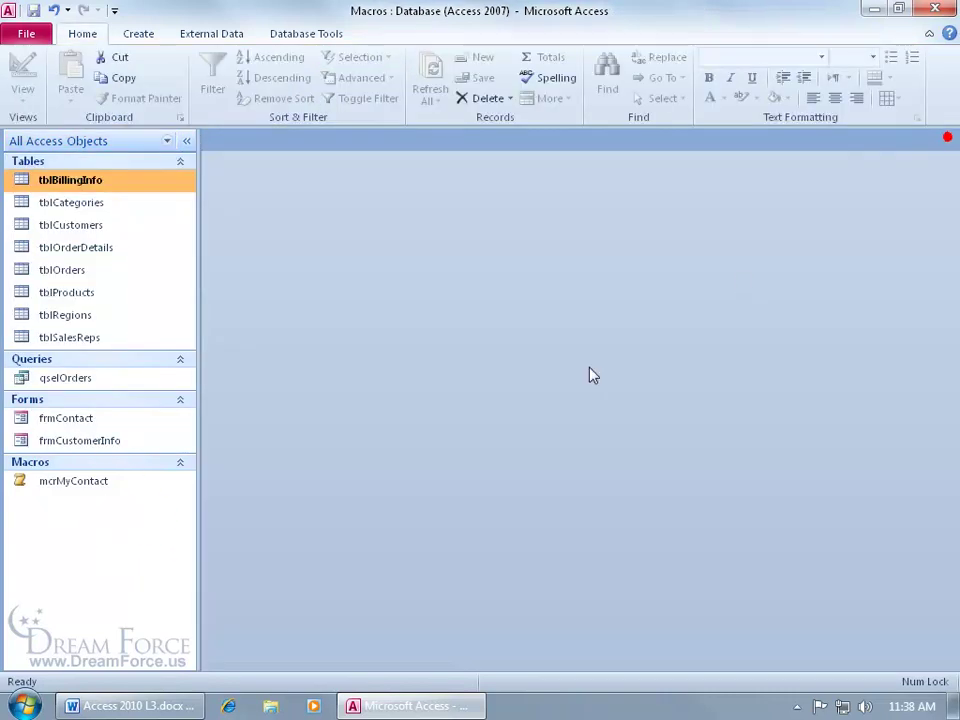
Step: Run the mcrMyContact macro from the object list and close the form it opens
{"action": "double_click", "coordinate": [88, 481]}
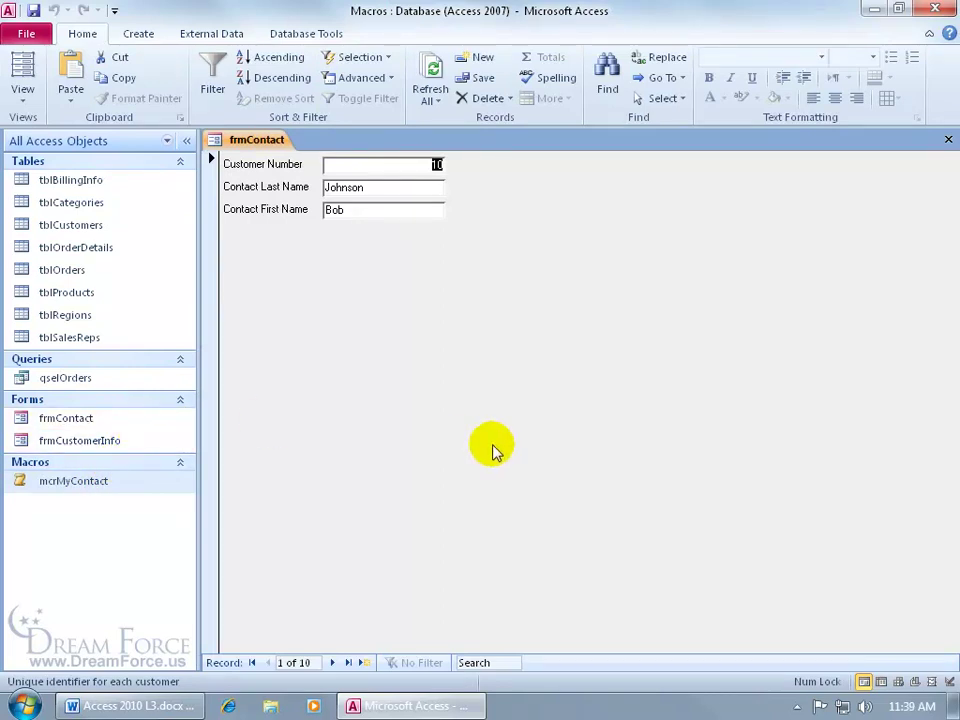
{"action": "left_click", "coordinate": [948, 139]}
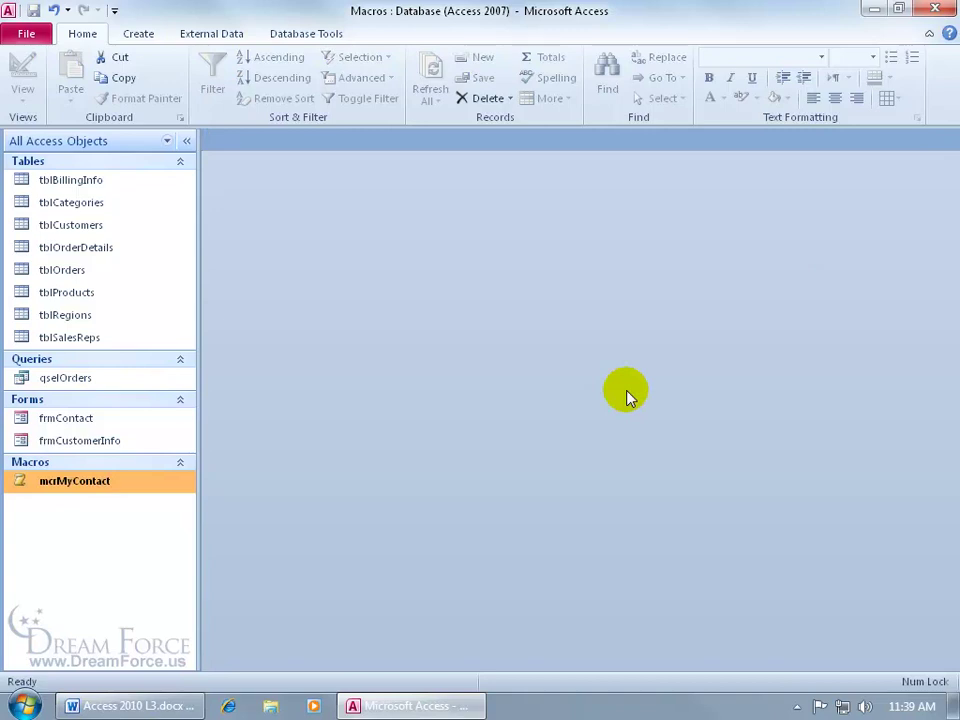
Step: Reopen mcrMyContact in Design view and expand all of its actions
{"action": "right_click", "coordinate": [111, 483]}
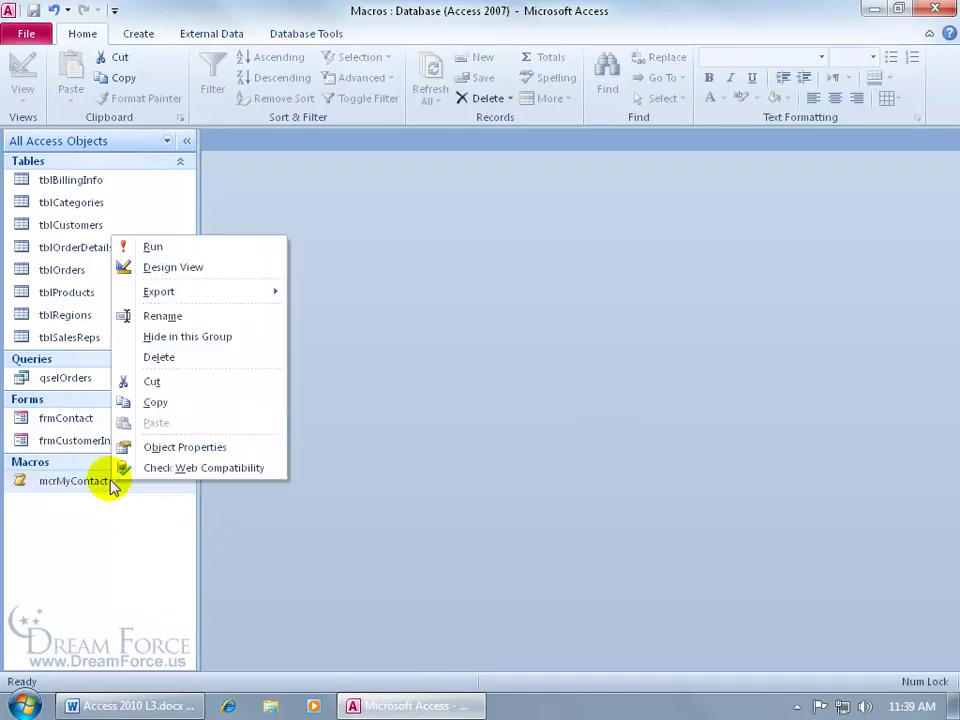
{"action": "left_click", "coordinate": [202, 268]}
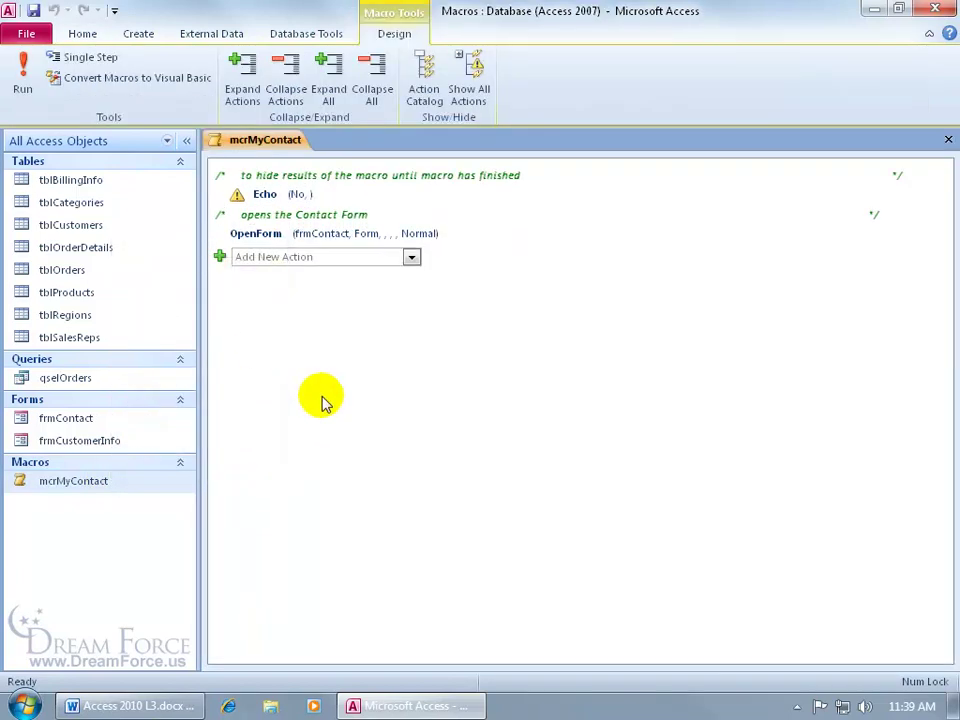
{"action": "left_click", "coordinate": [327, 84]}
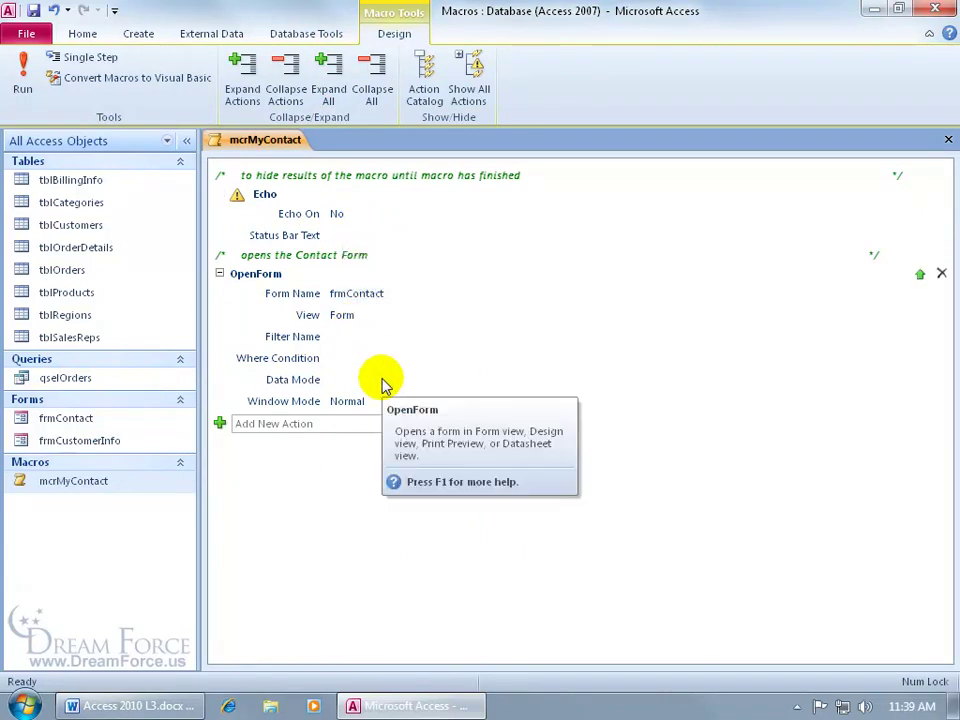
Step: View the forms available for the OpenForm action's Form Name argument, keeping frmContact
{"action": "left_click", "coordinate": [357, 294]}
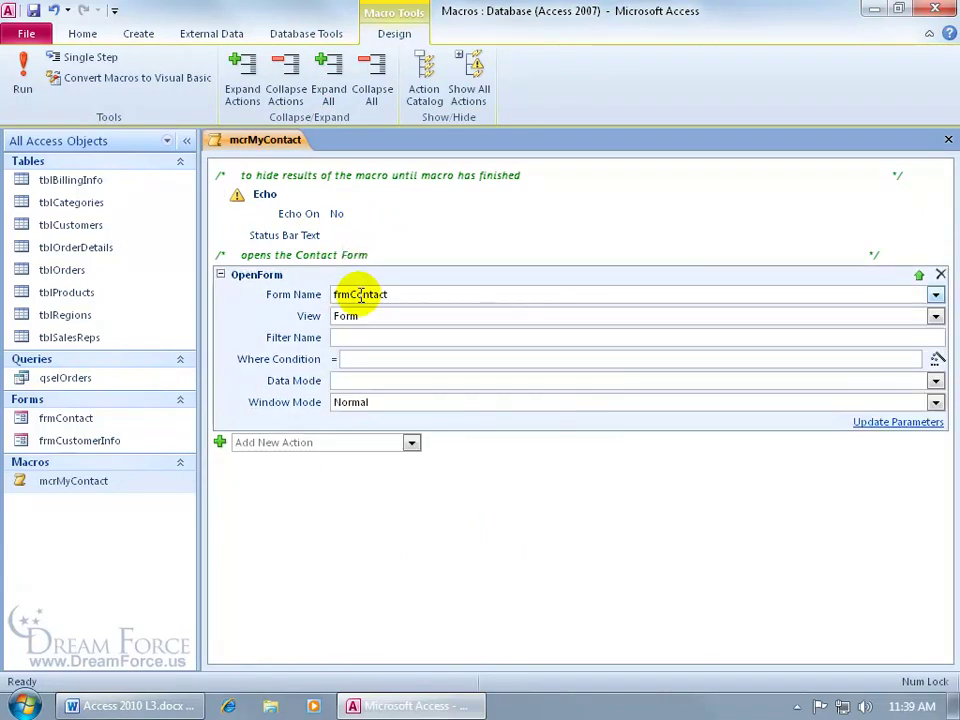
{"action": "left_click", "coordinate": [935, 294]}
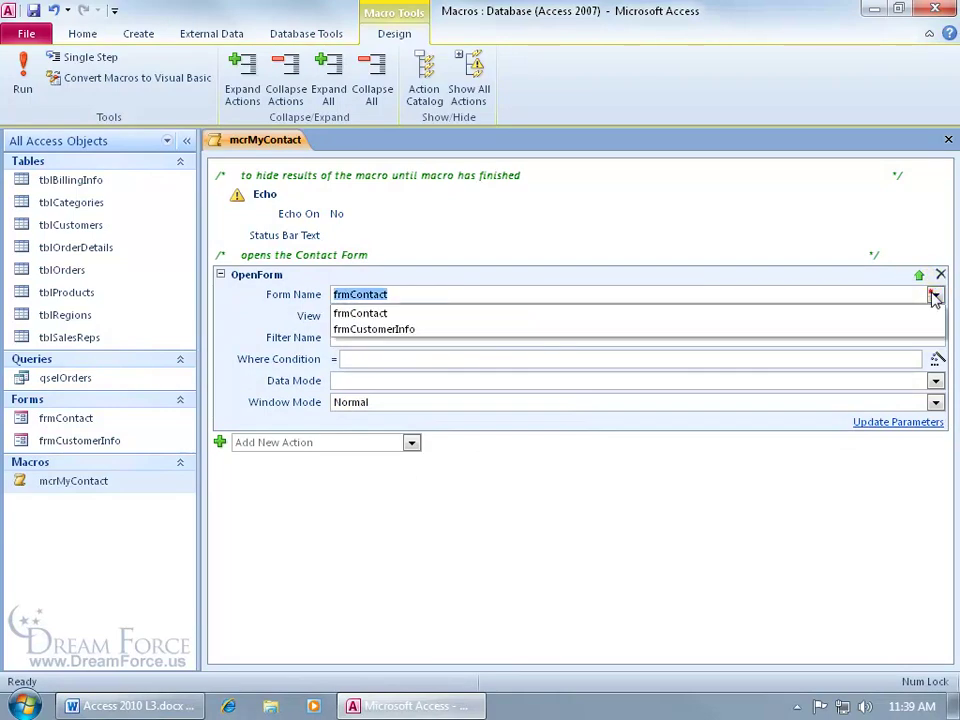
{"action": "left_click", "coordinate": [281, 369]}
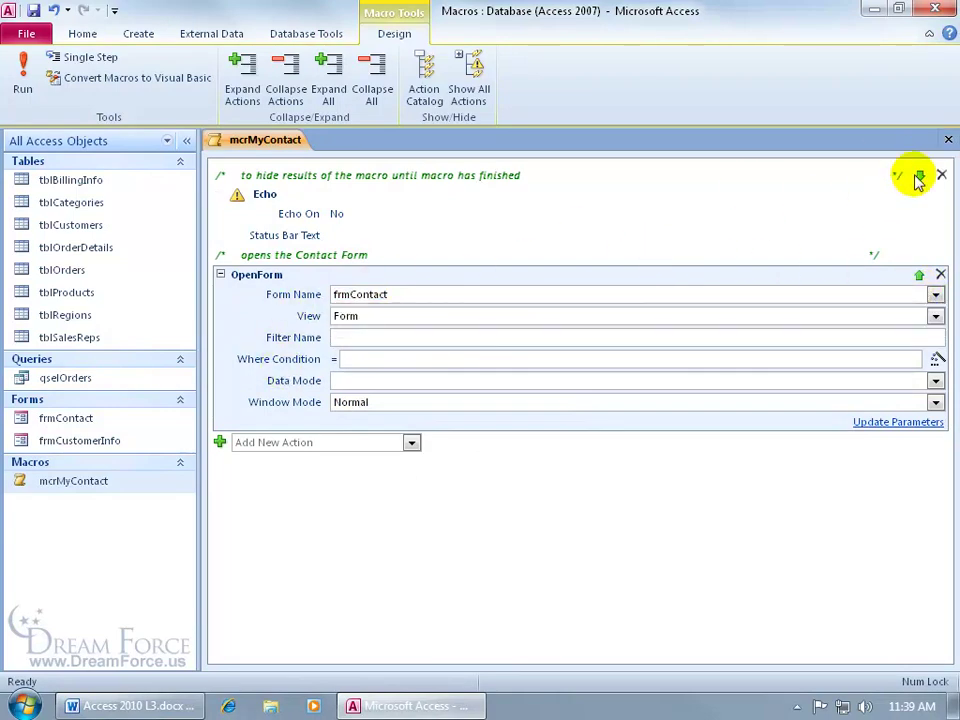
Step: Close mcrMyContact with its design changes saved and reopen it in Design view
{"action": "left_click", "coordinate": [949, 141]}
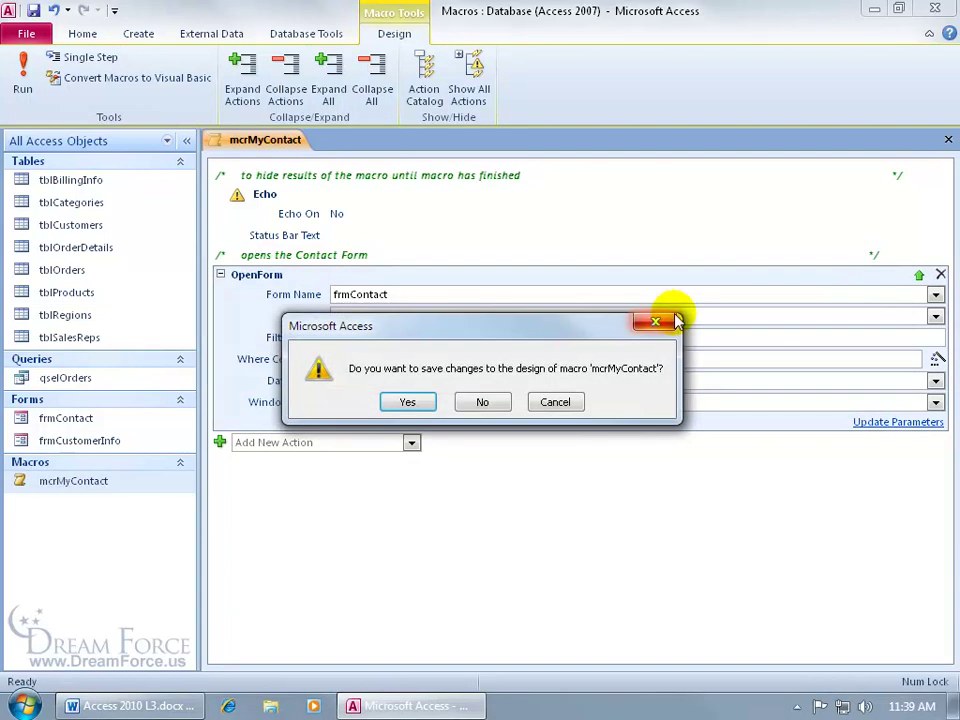
{"action": "left_click", "coordinate": [400, 403]}
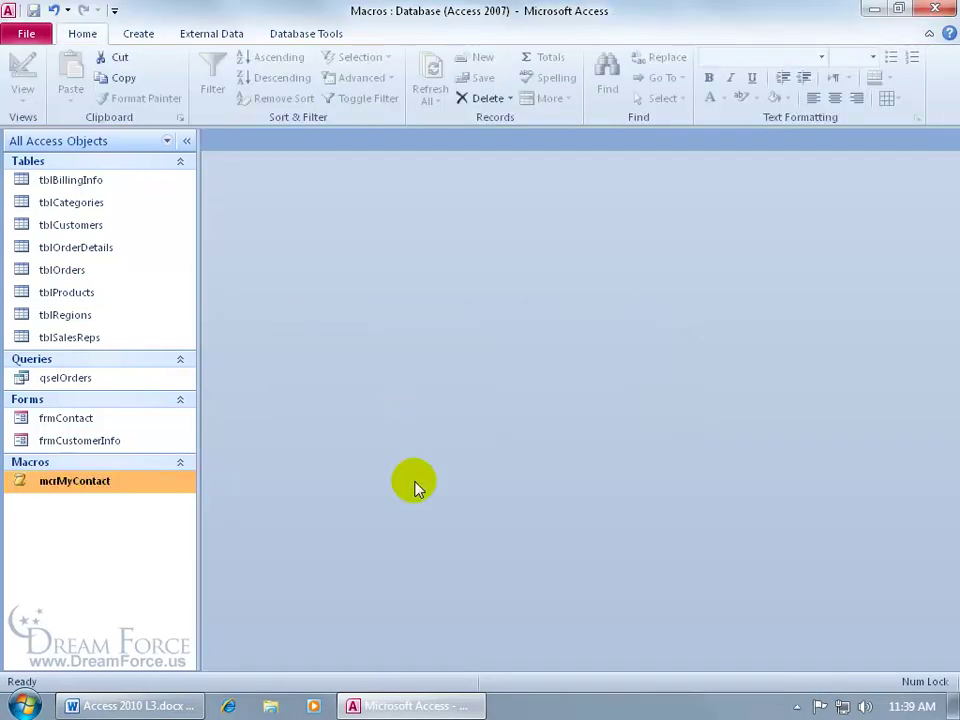
{"action": "right_click", "coordinate": [117, 487]}
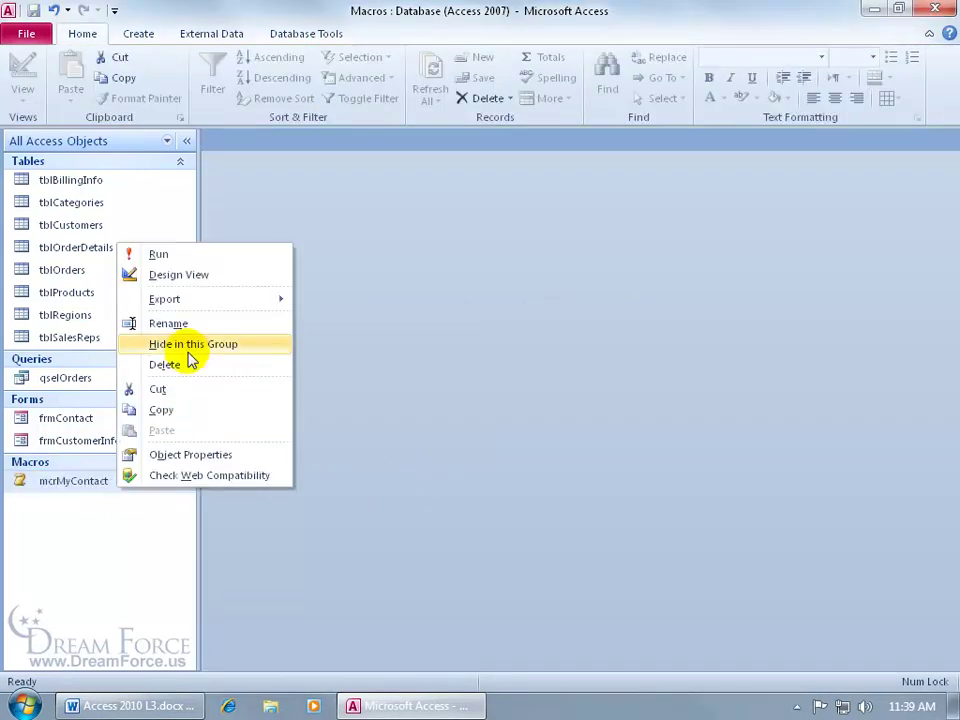
{"action": "left_click", "coordinate": [201, 276]}
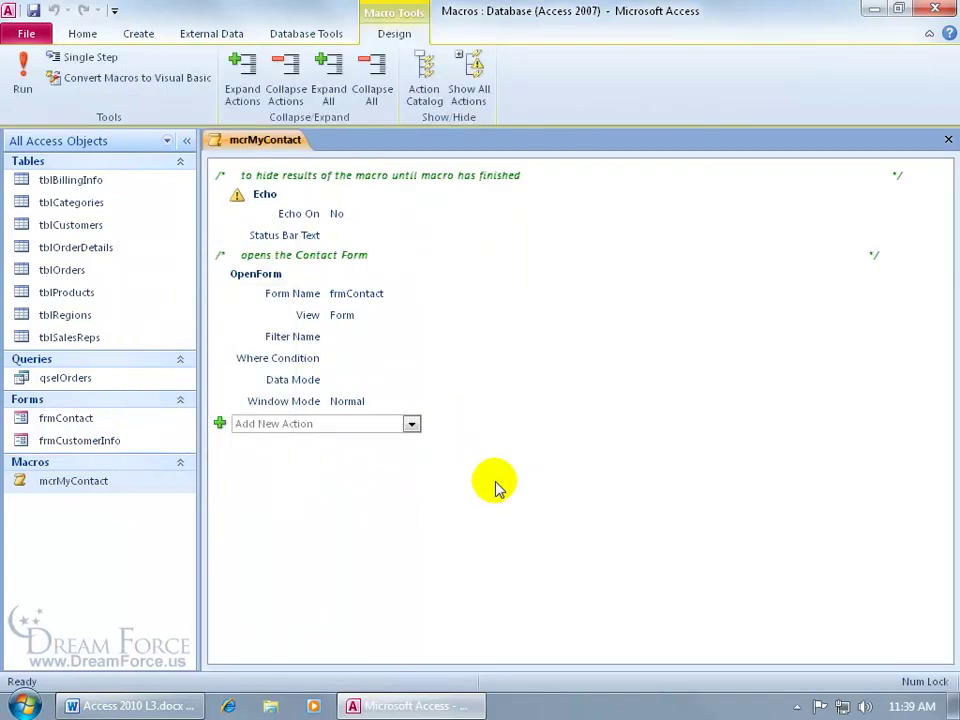